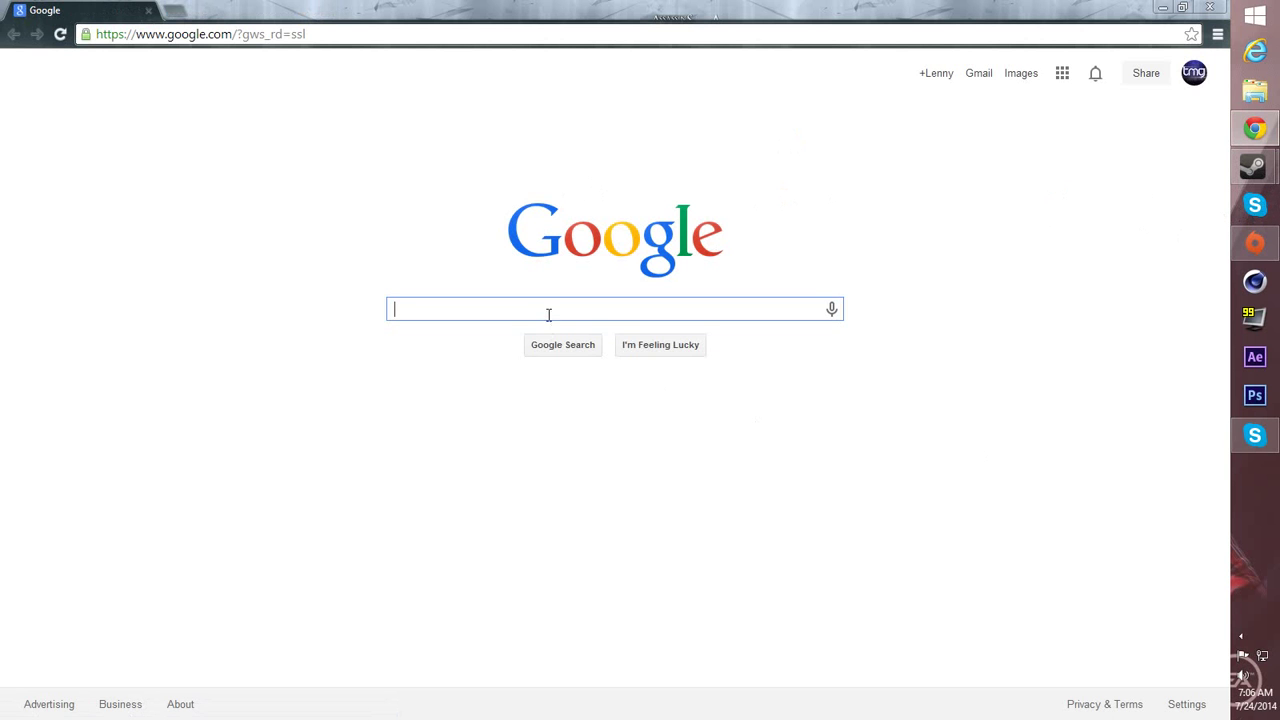
# Step: Search Google for 'steam custom skins' by choosing the autocomplete suggestion after typing 'steam'
pyautogui.moveTo(1277, 119)
pyautogui.write('steam')
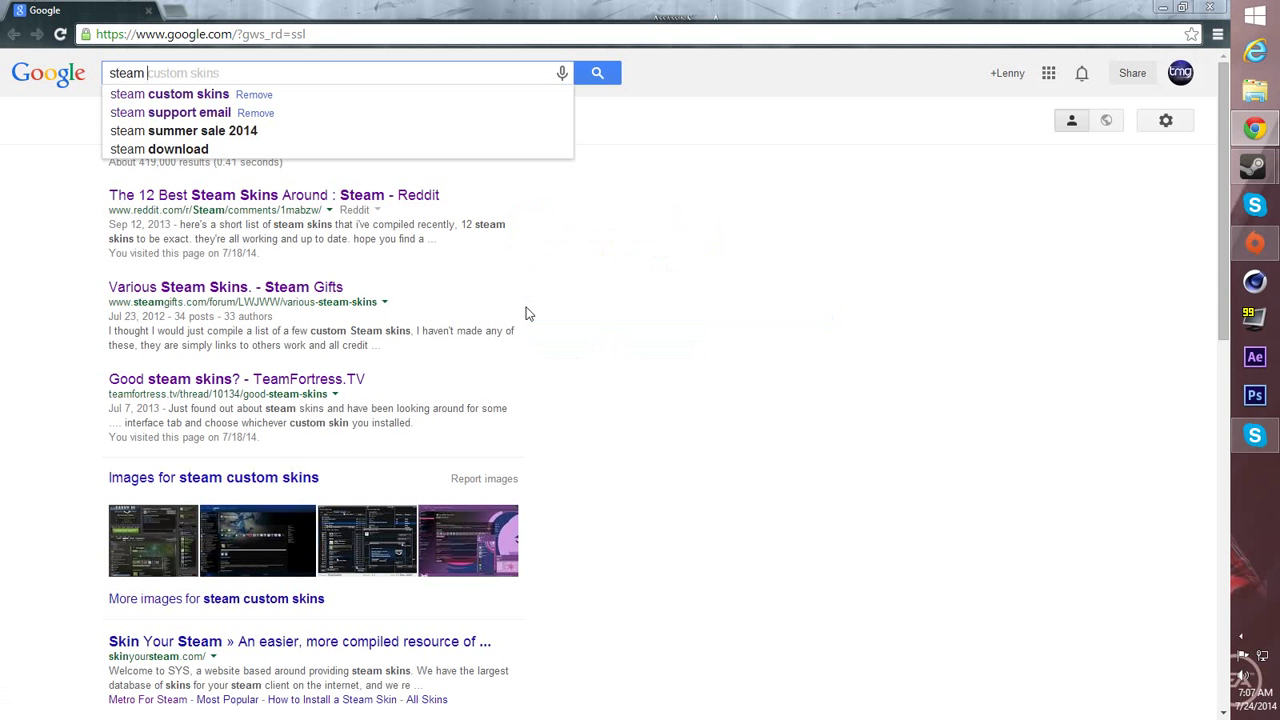
pyautogui.press('Down')
pyautogui.press('Return')
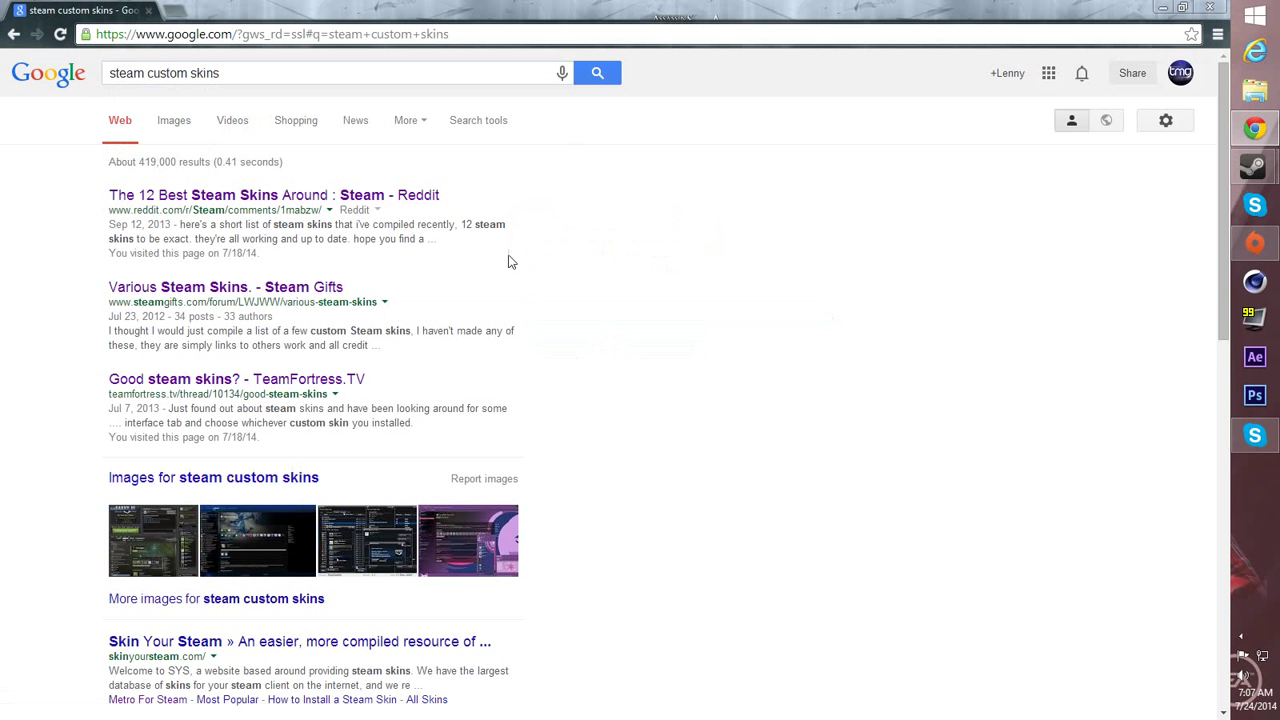
# Step: Open the Reddit thread 'The 12 Best Steam Skins Around' and scroll through it
pyautogui.click(270, 202)
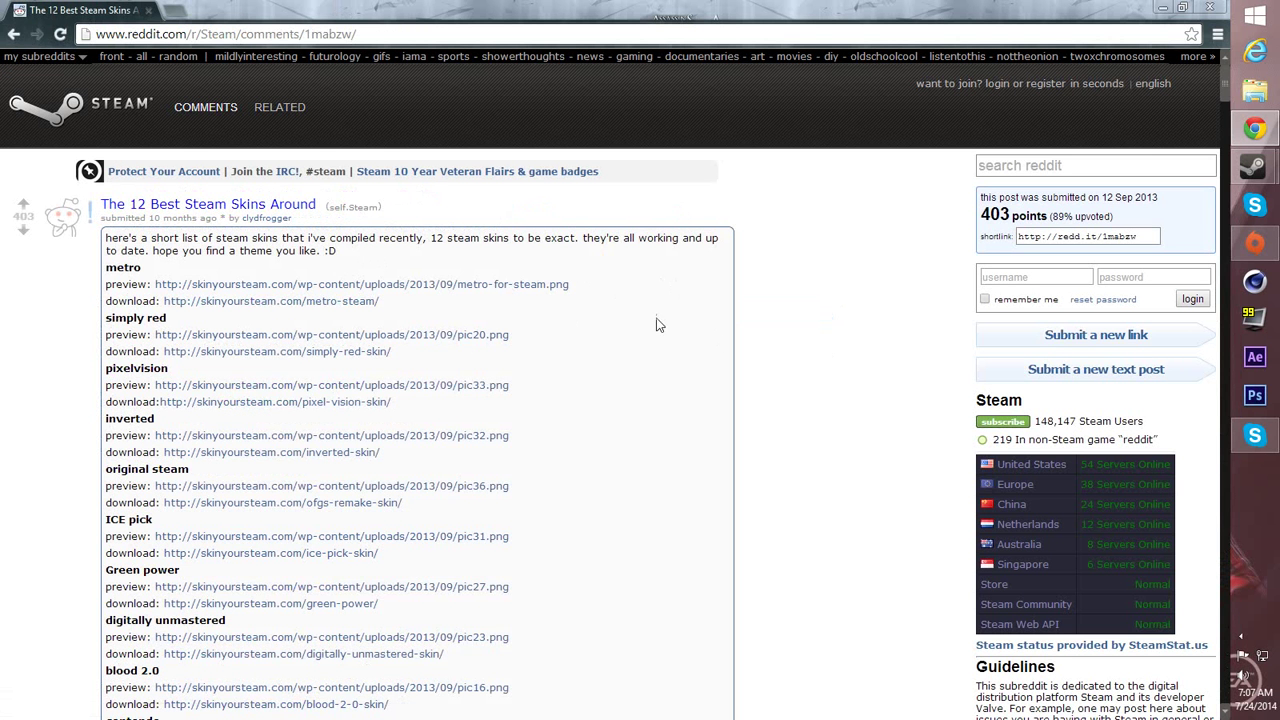
pyautogui.scroll(-4, 229, 177)
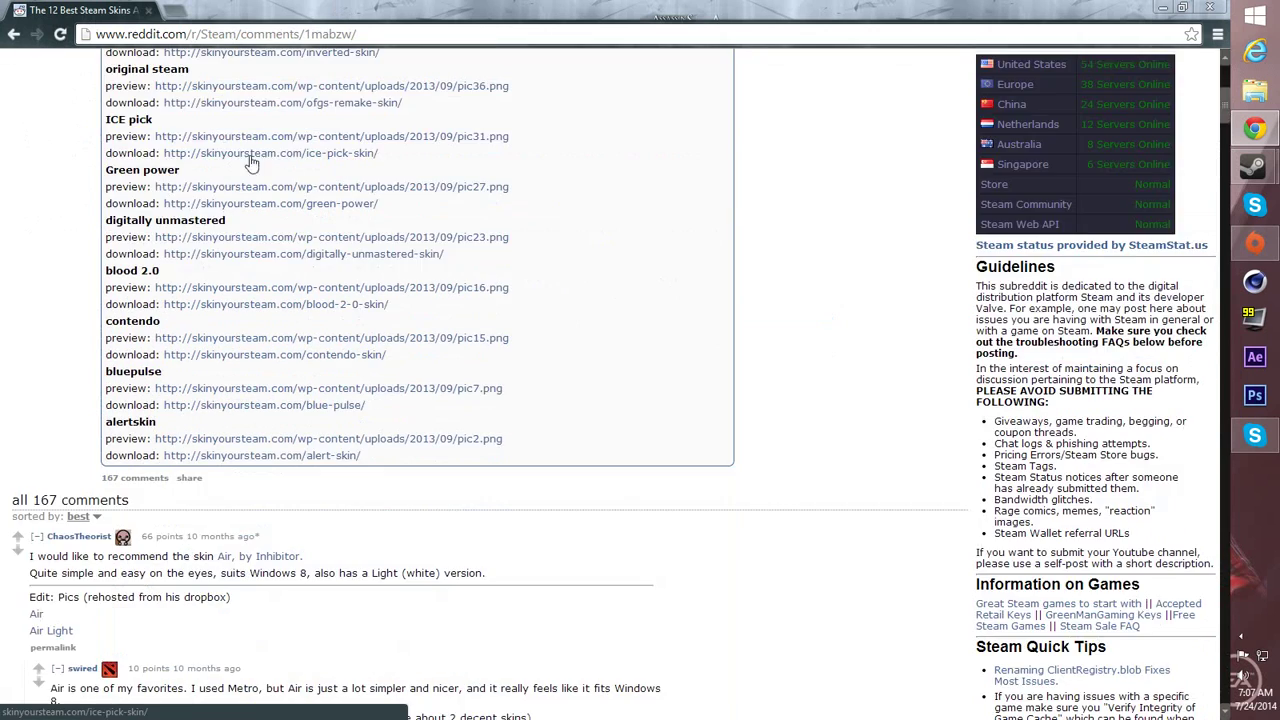
pyautogui.scroll(4, 251, 163)
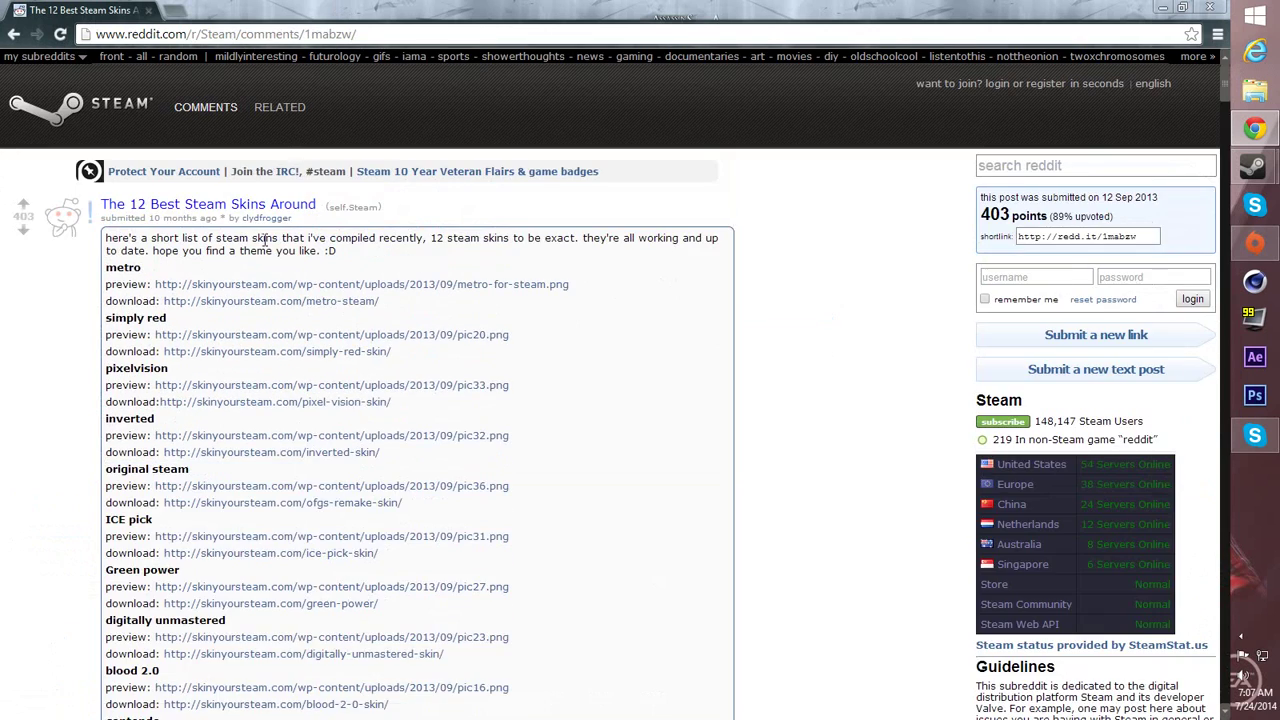
pyautogui.scroll(-3, 262, 238)
pyautogui.scroll(3, 269, 240)
pyautogui.scroll(-3, 270, 230)
pyautogui.scroll(3, 265, 215)
pyautogui.scroll(-2, 260, 265)
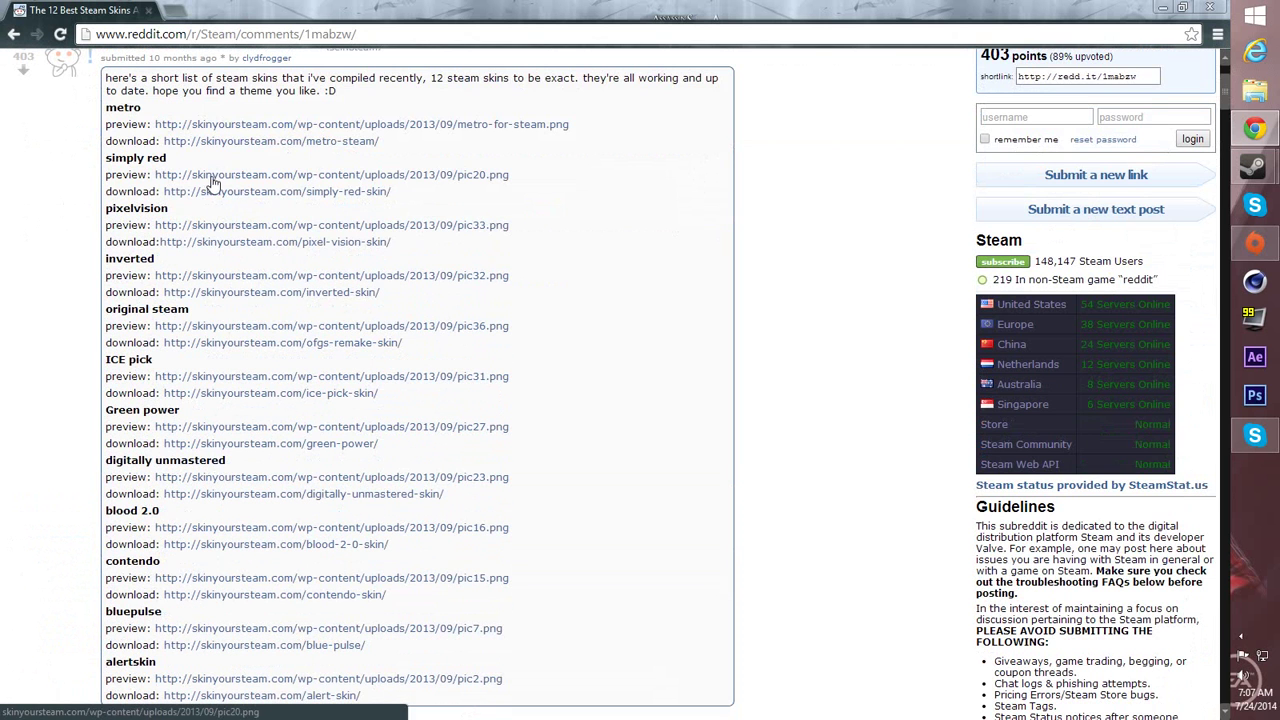
# Step: Preview the simply red, metro, pixelvision, inverted and original skin screenshots, returning to the thread each time
pyautogui.click(209, 176)
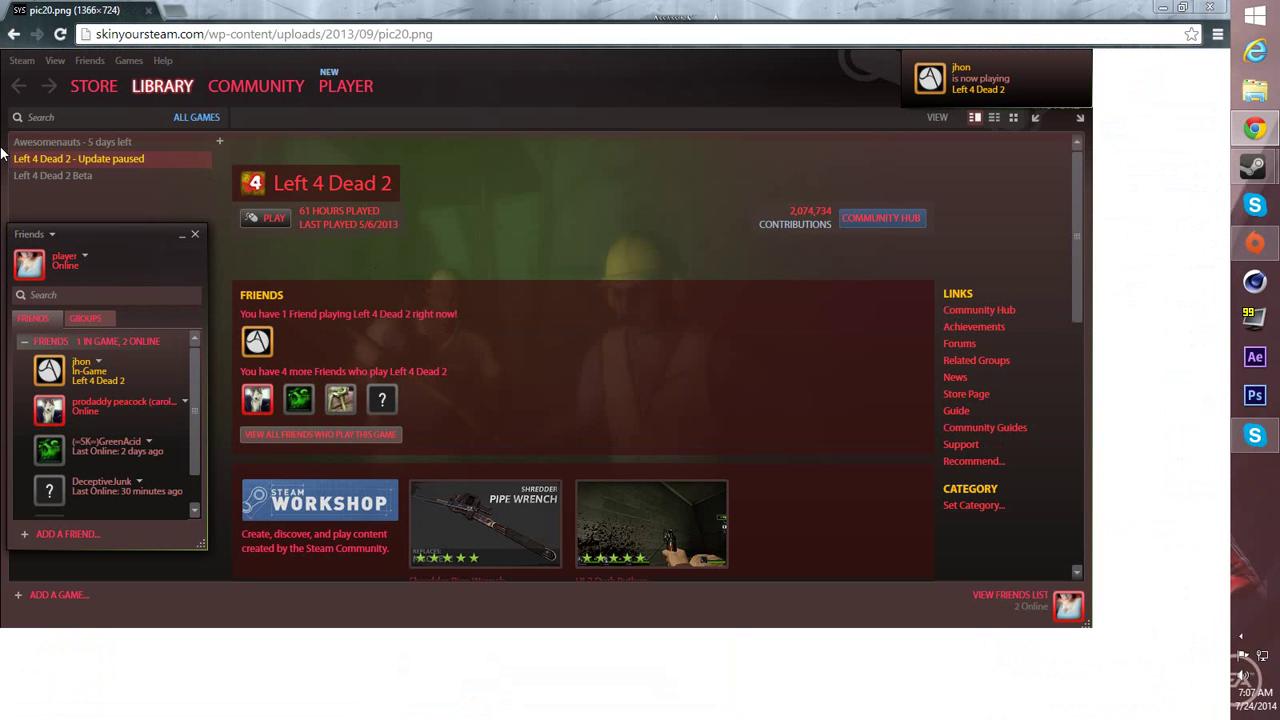
pyautogui.hotkey('alt', 'Left')
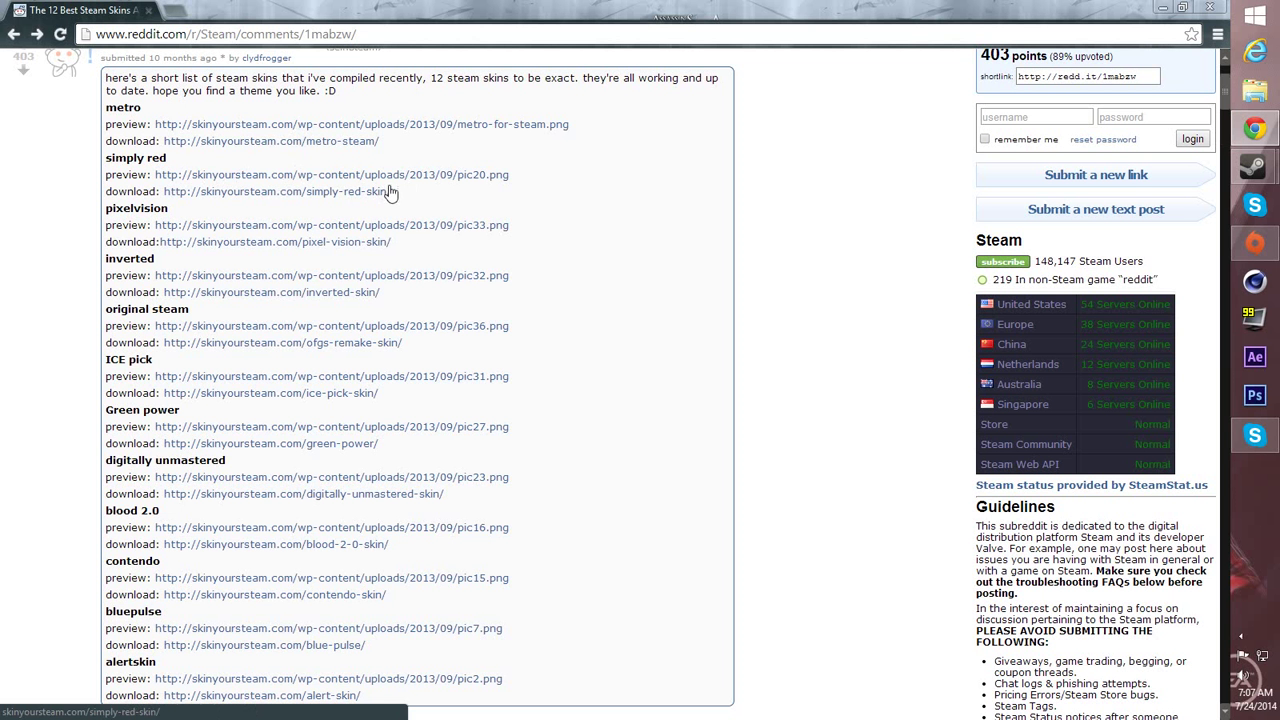
pyautogui.click(286, 125)
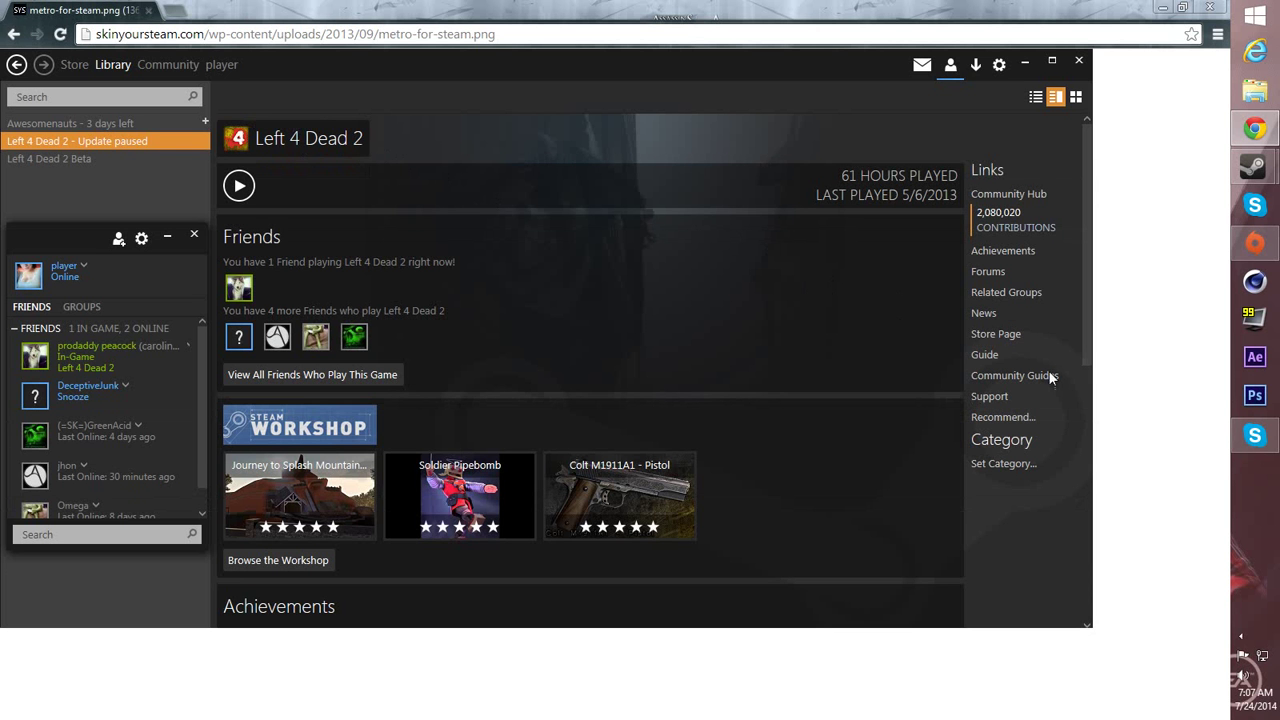
pyautogui.hotkey('alt', 'Left')
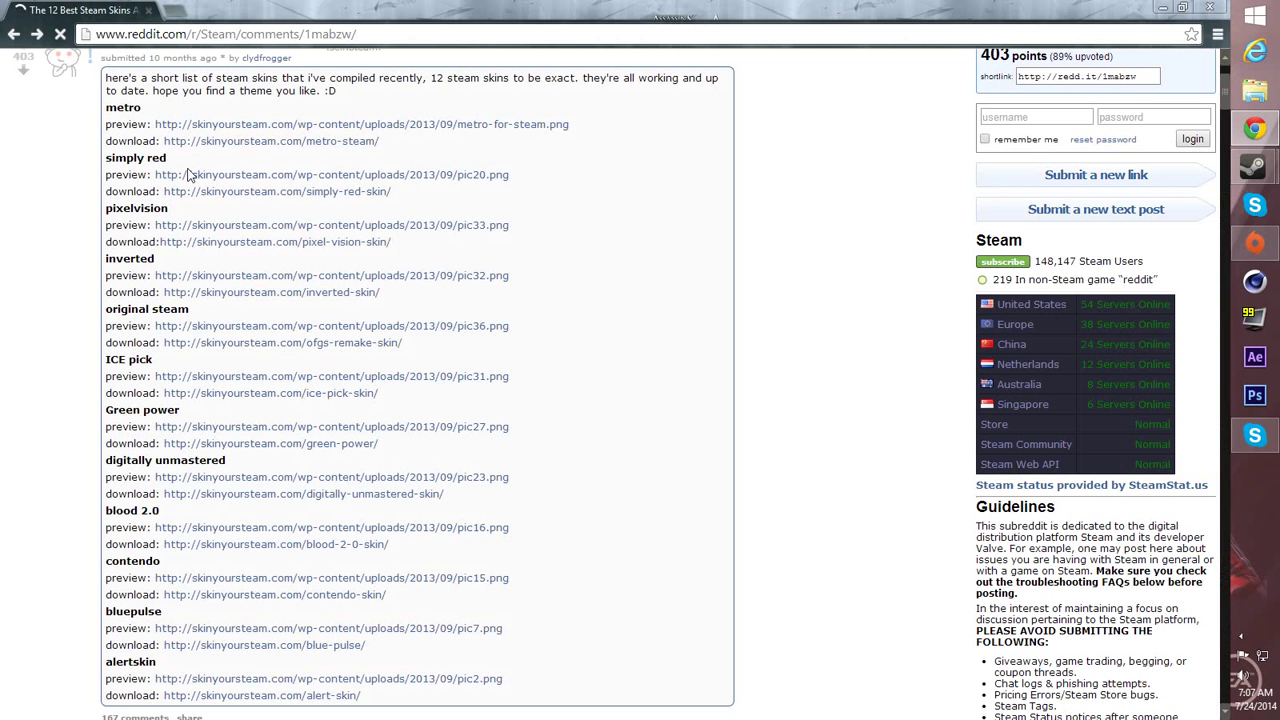
pyautogui.click(205, 226)
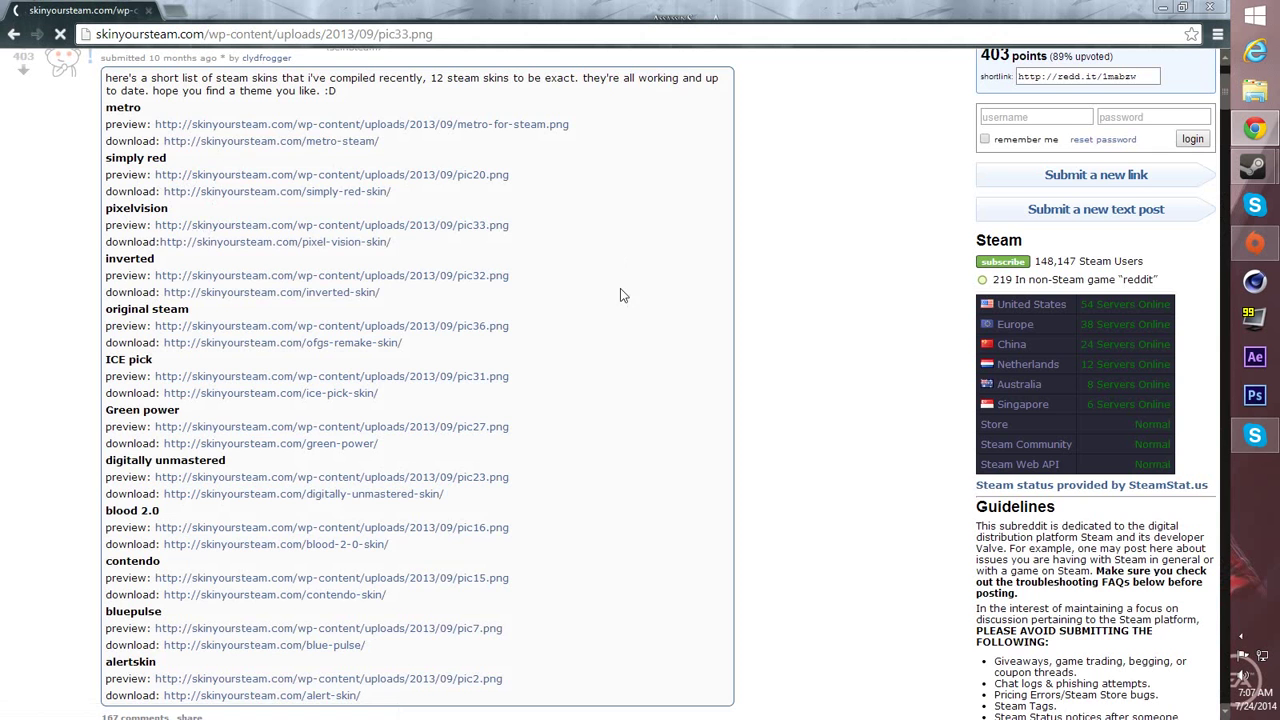
pyautogui.hotkey('alt', 'Left')
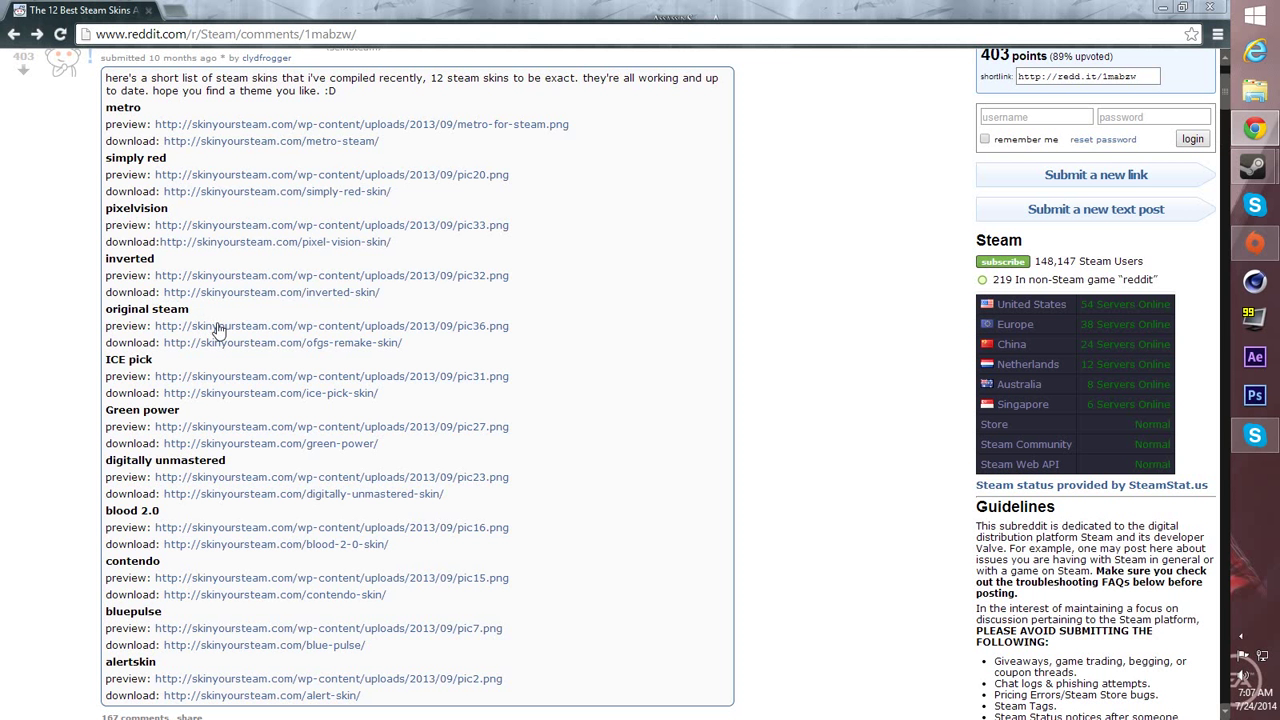
pyautogui.click(236, 276)
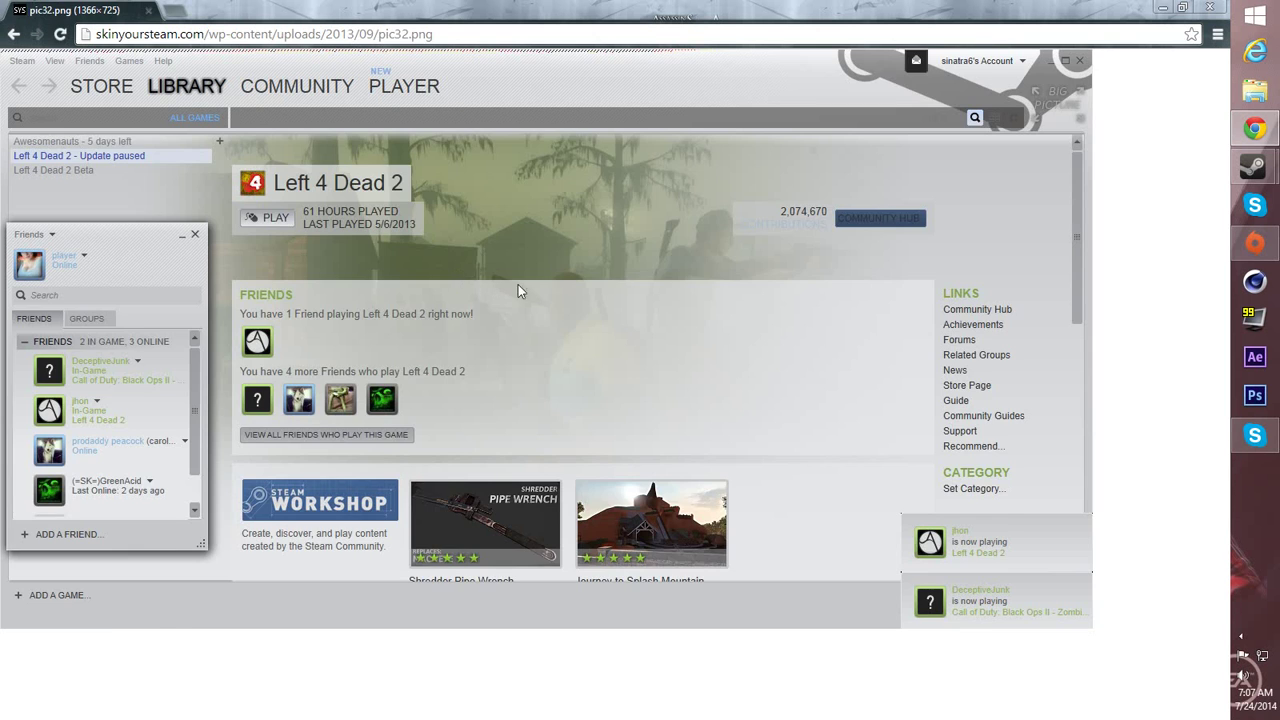
pyautogui.hotkey('alt', 'Left')
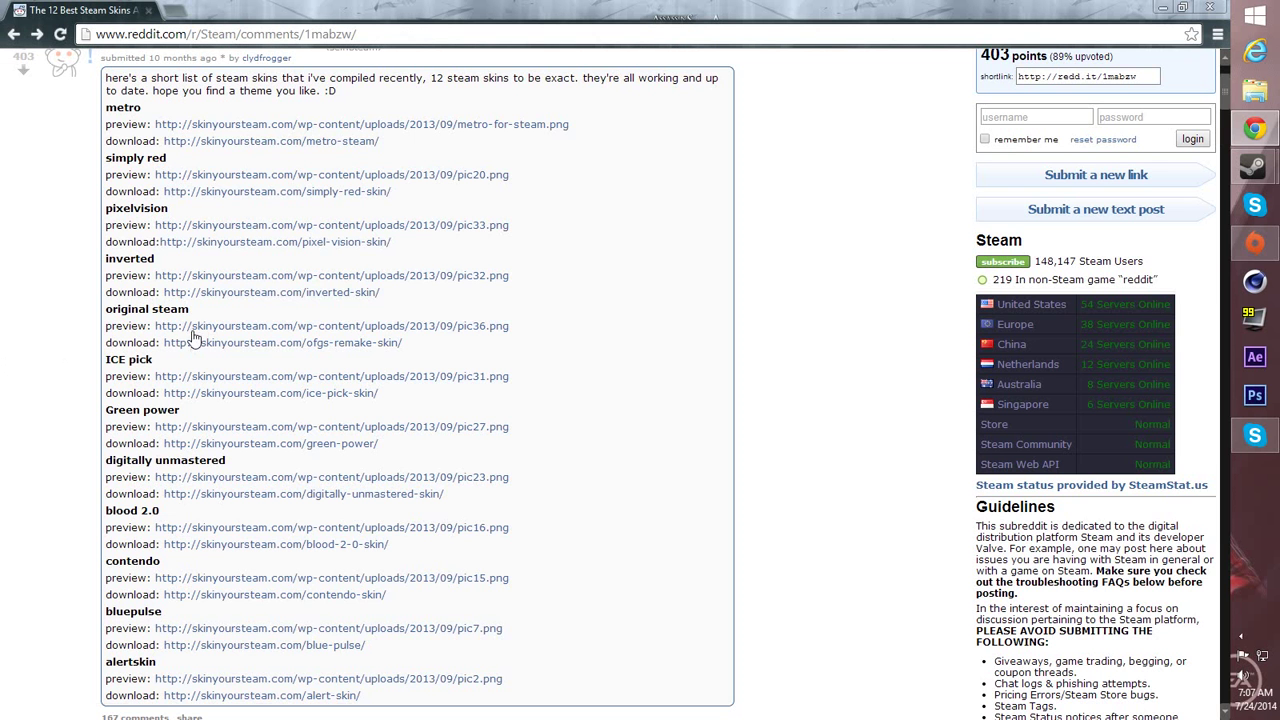
pyautogui.click(199, 328)
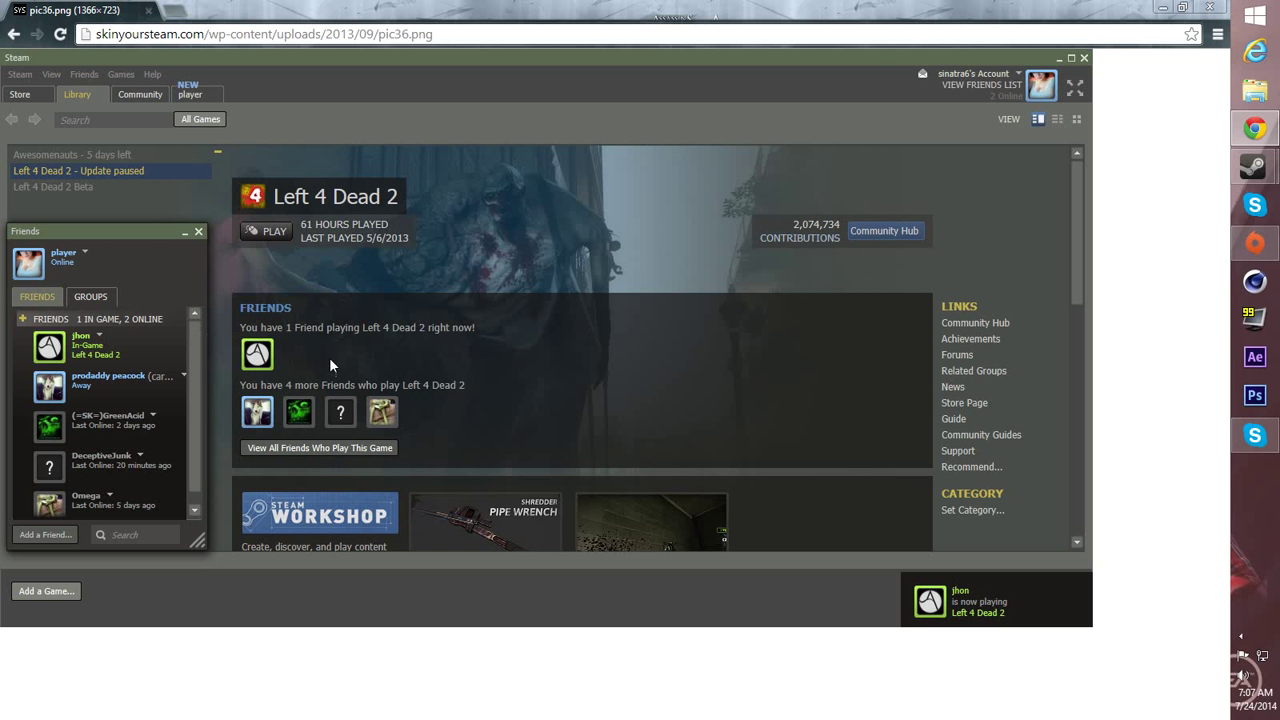
pyautogui.hotkey('alt', 'Left')
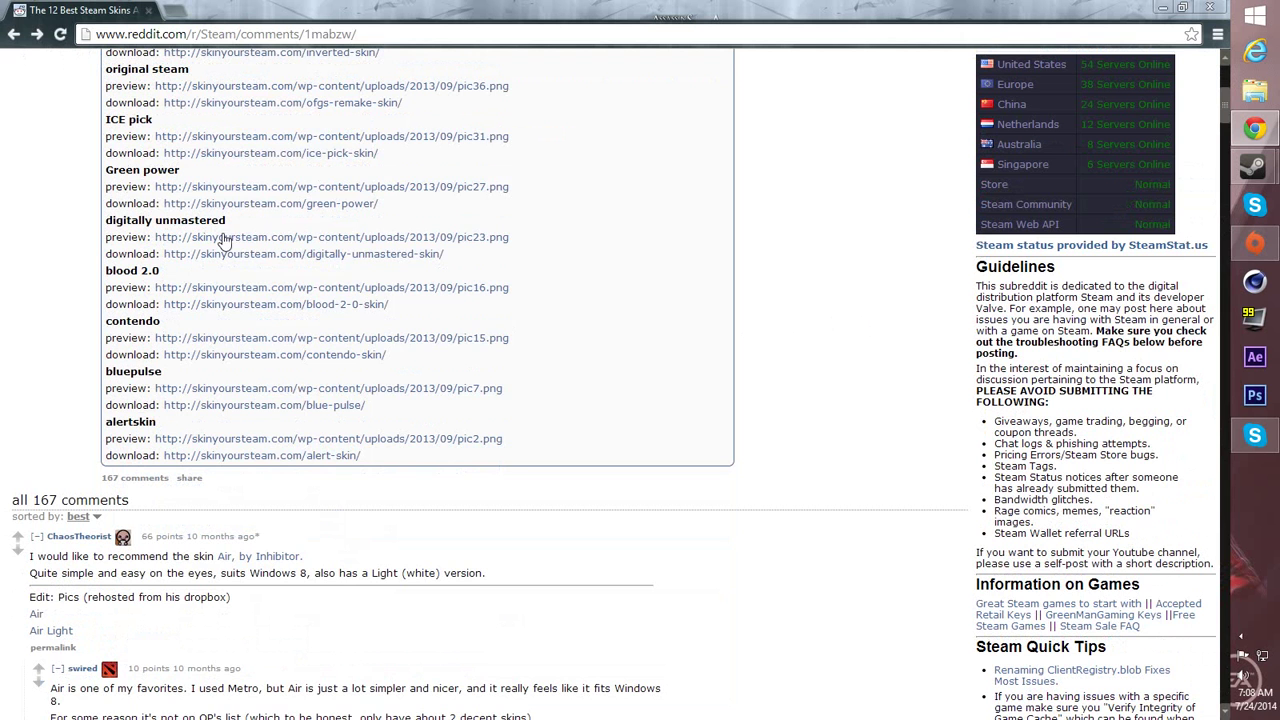
pyautogui.click(255, 190)
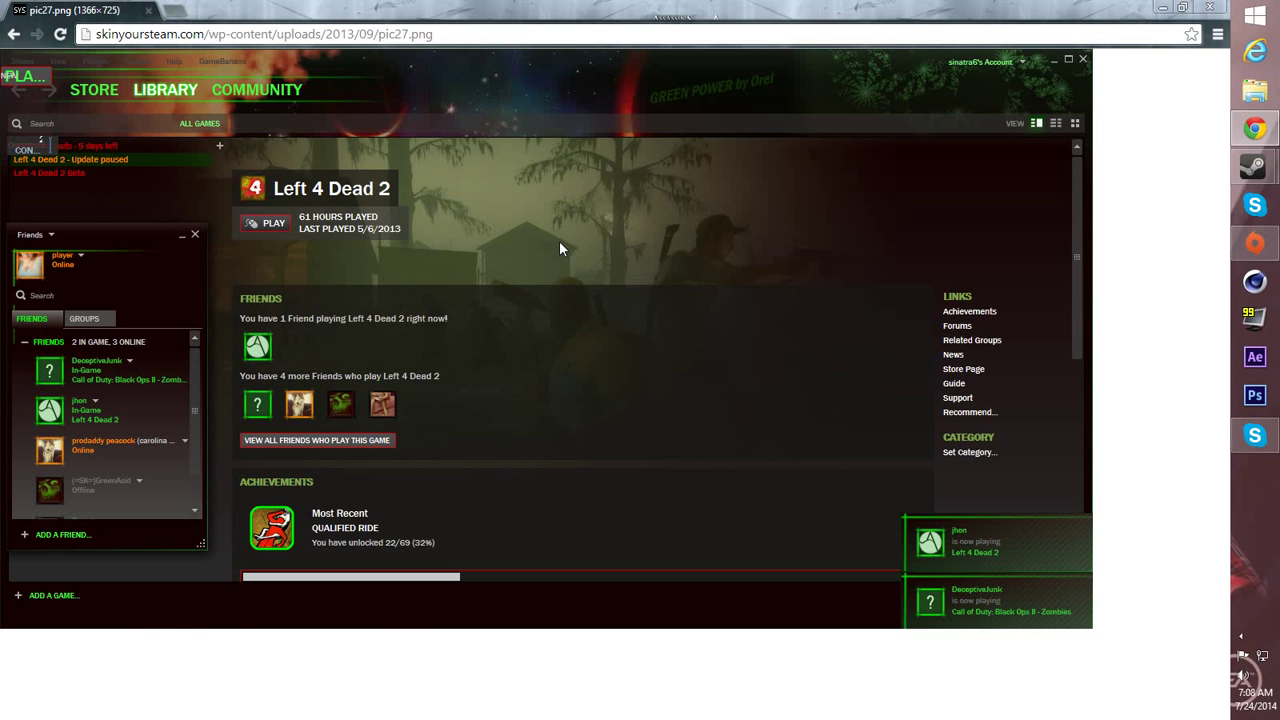
pyautogui.hotkey('alt', 'Left')
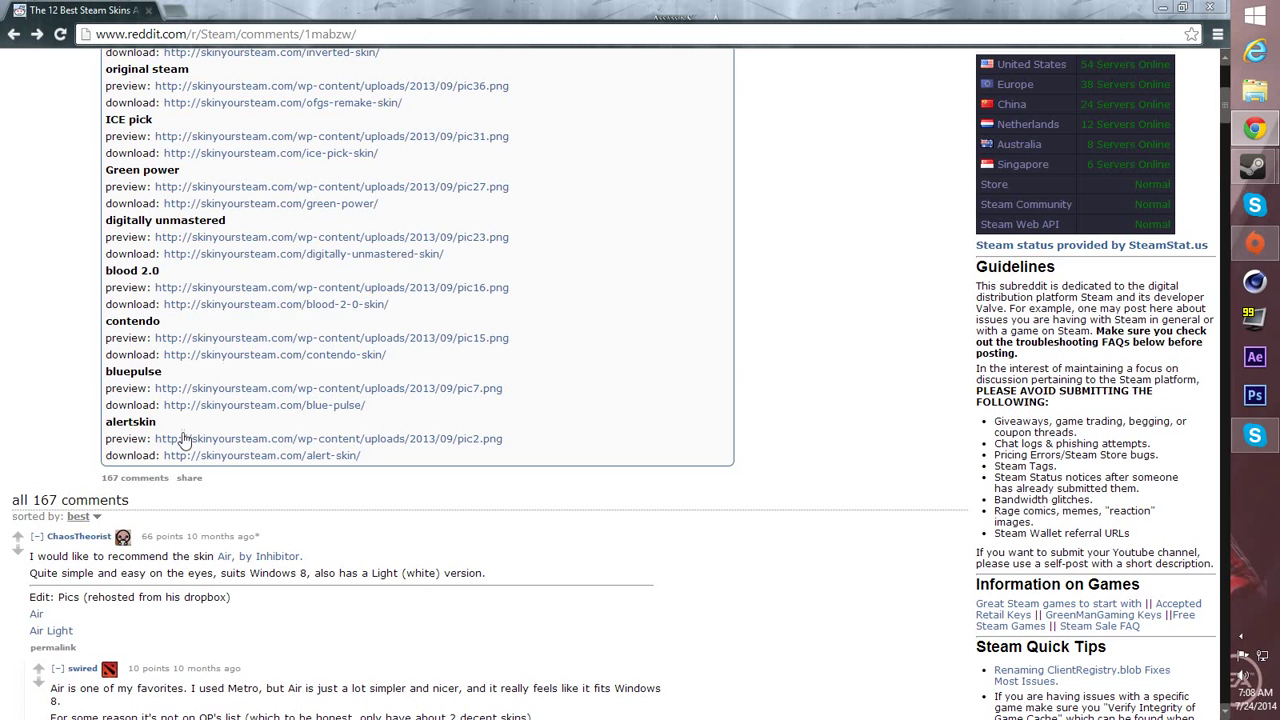
pyautogui.click(187, 391)
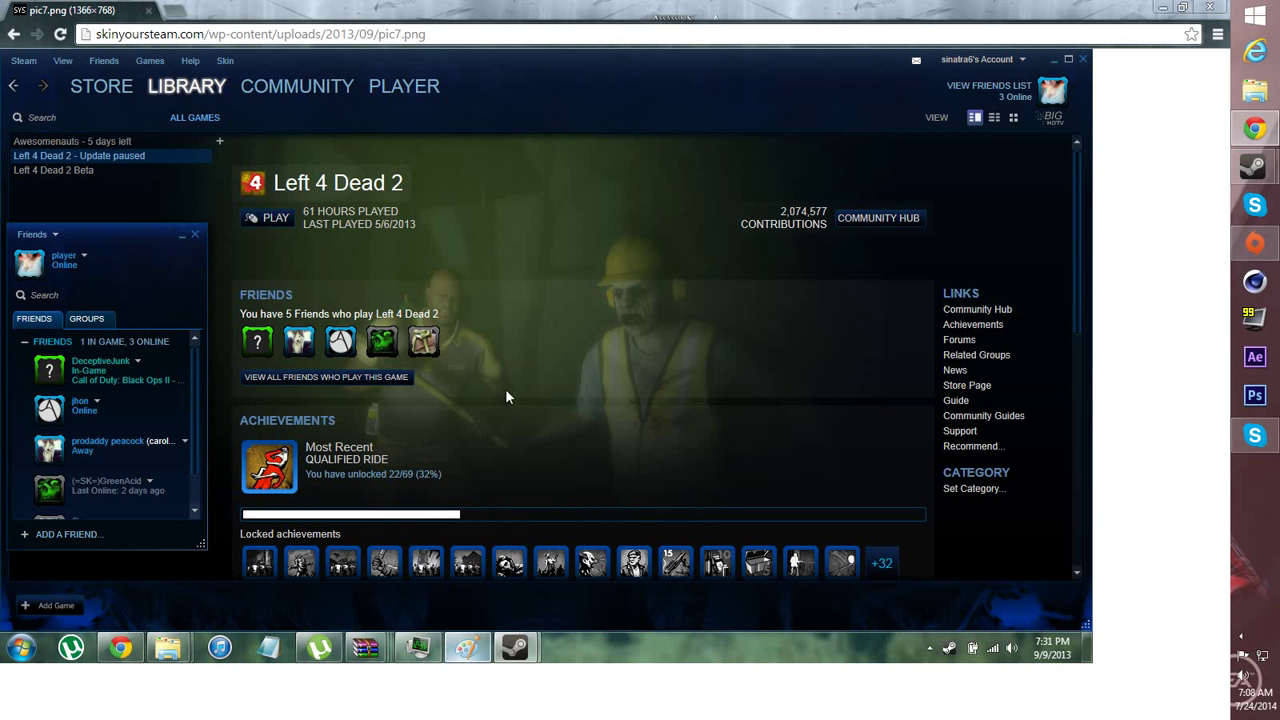
pyautogui.hotkey('alt', 'Left')
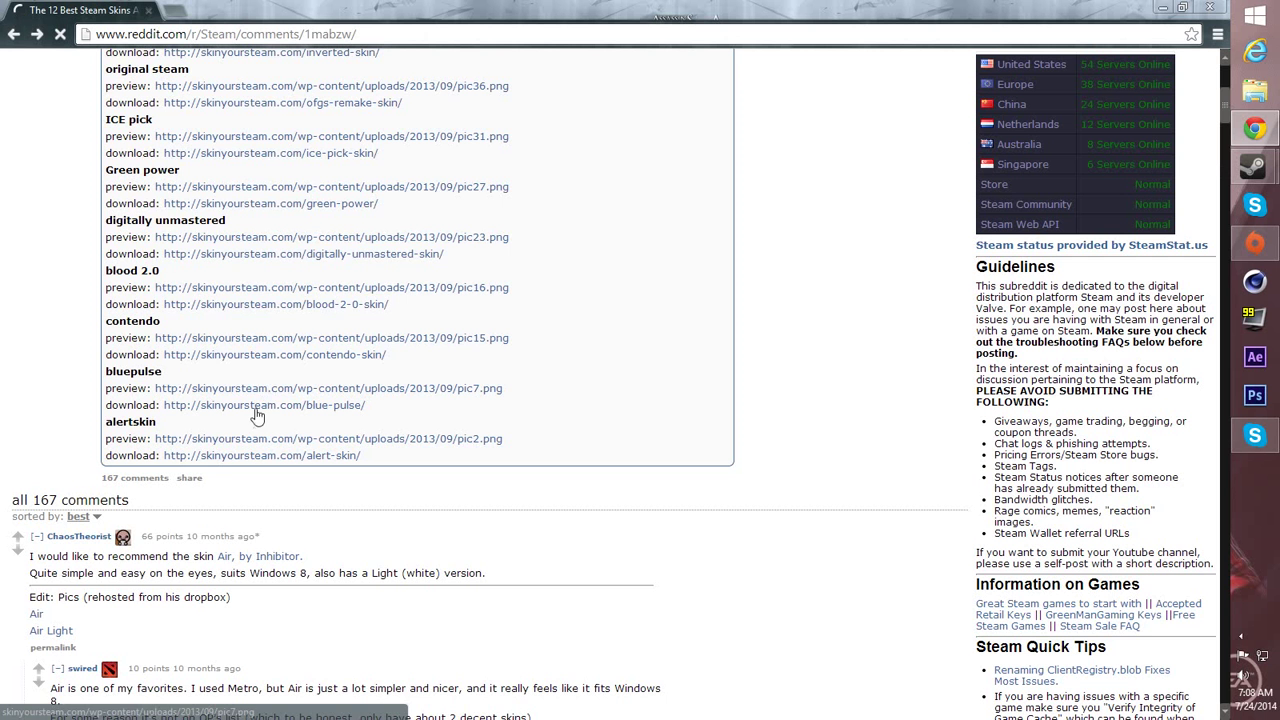
pyautogui.click(201, 440)
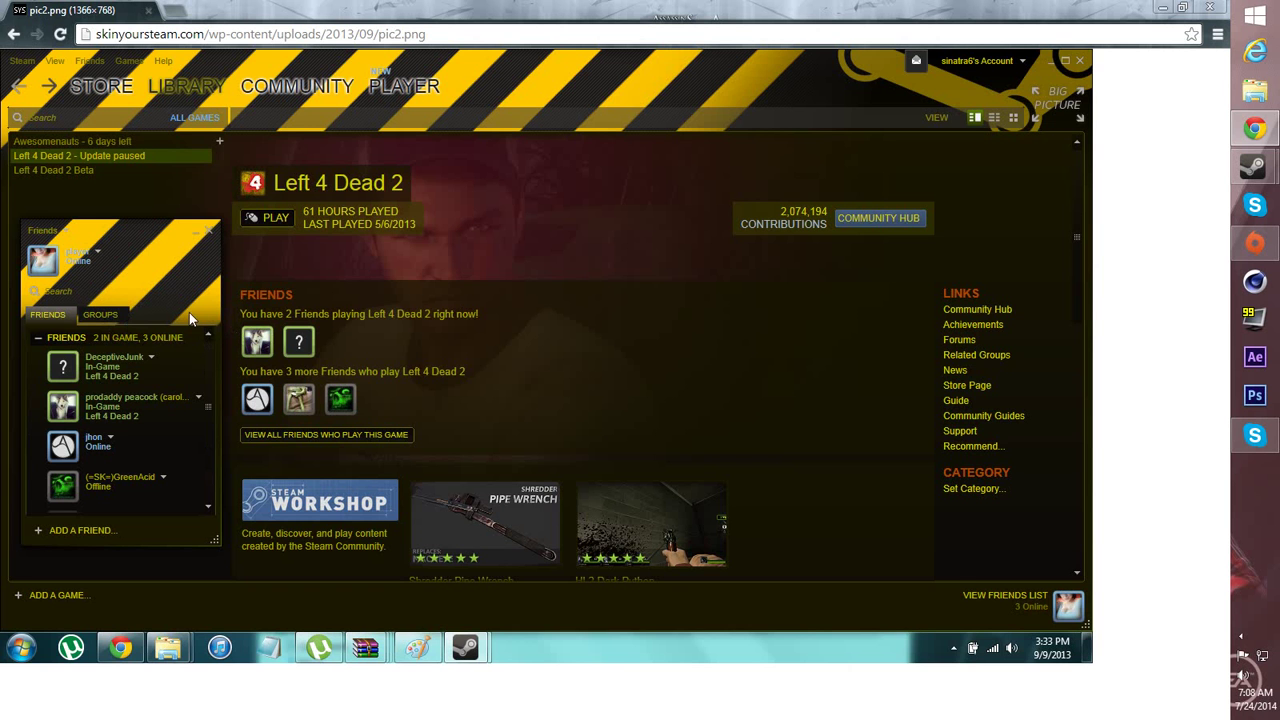
pyautogui.hotkey('alt', 'Left')
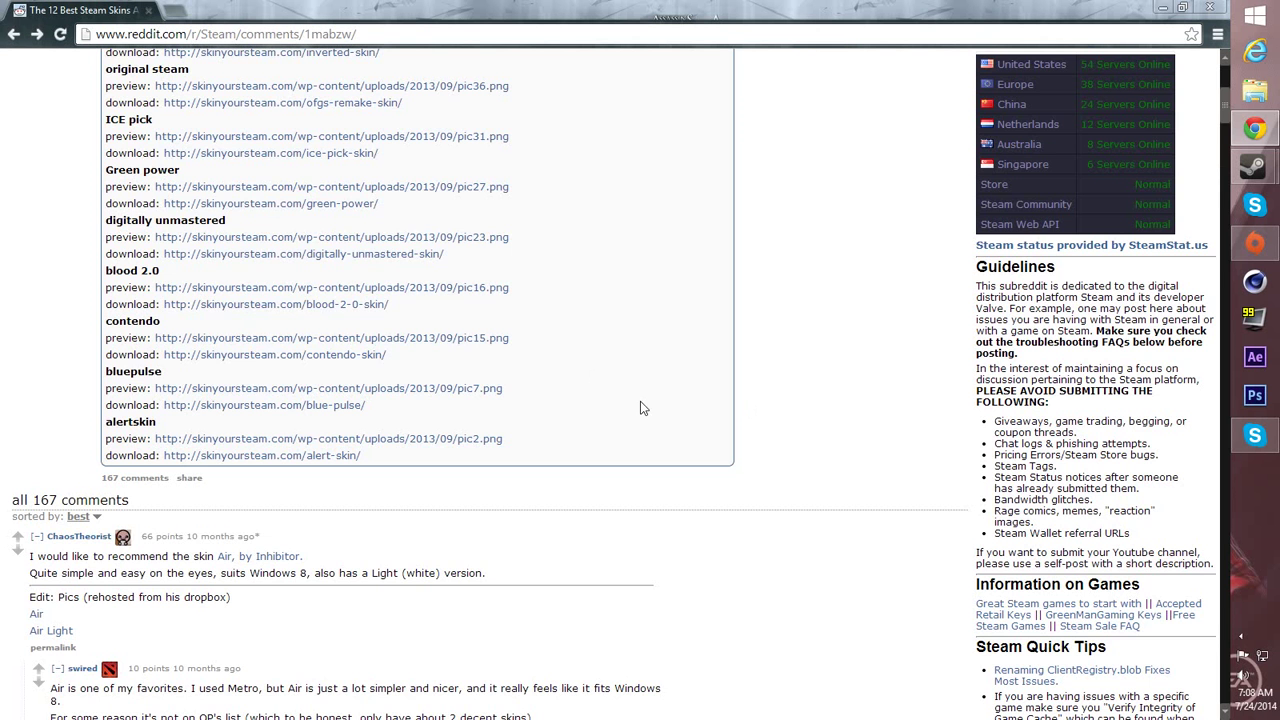
pyautogui.scroll(-4, 500, 353)
pyautogui.scroll(5, 500, 353)
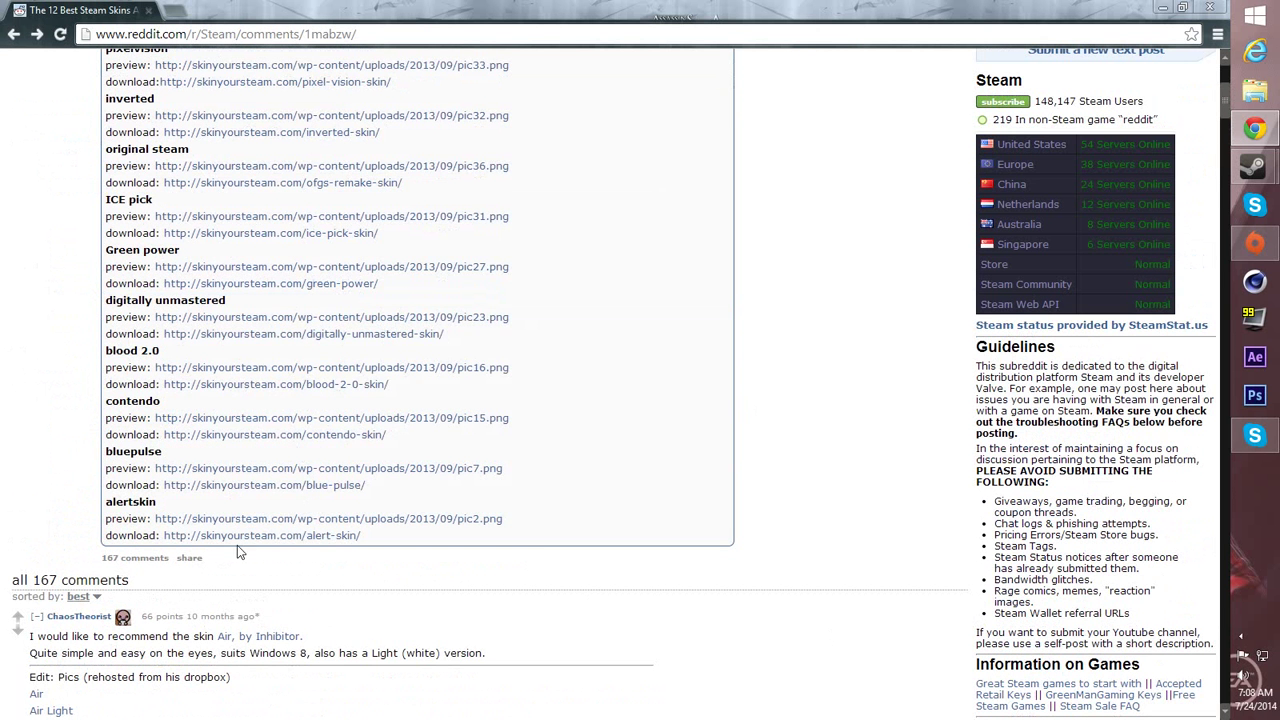
# Step: Open the Alert Skin page, dismiss the popup and download the skin archive
pyautogui.click(285, 537)
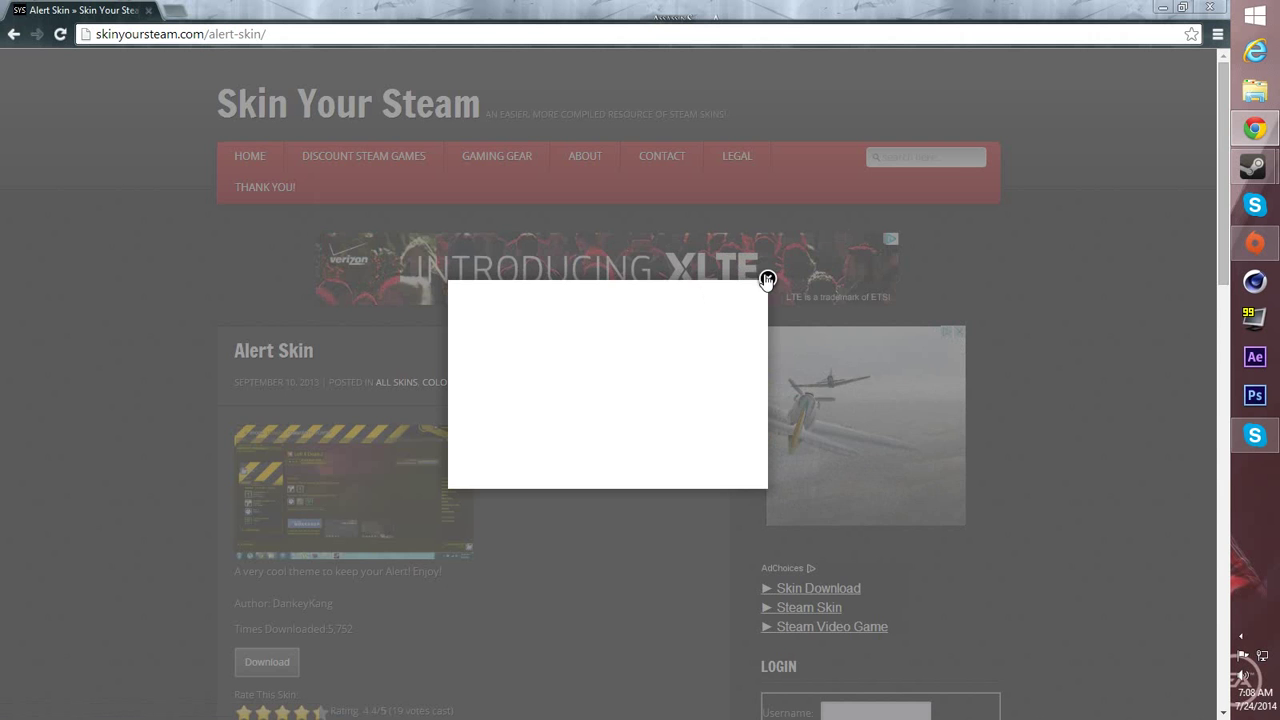
pyautogui.click(768, 278)
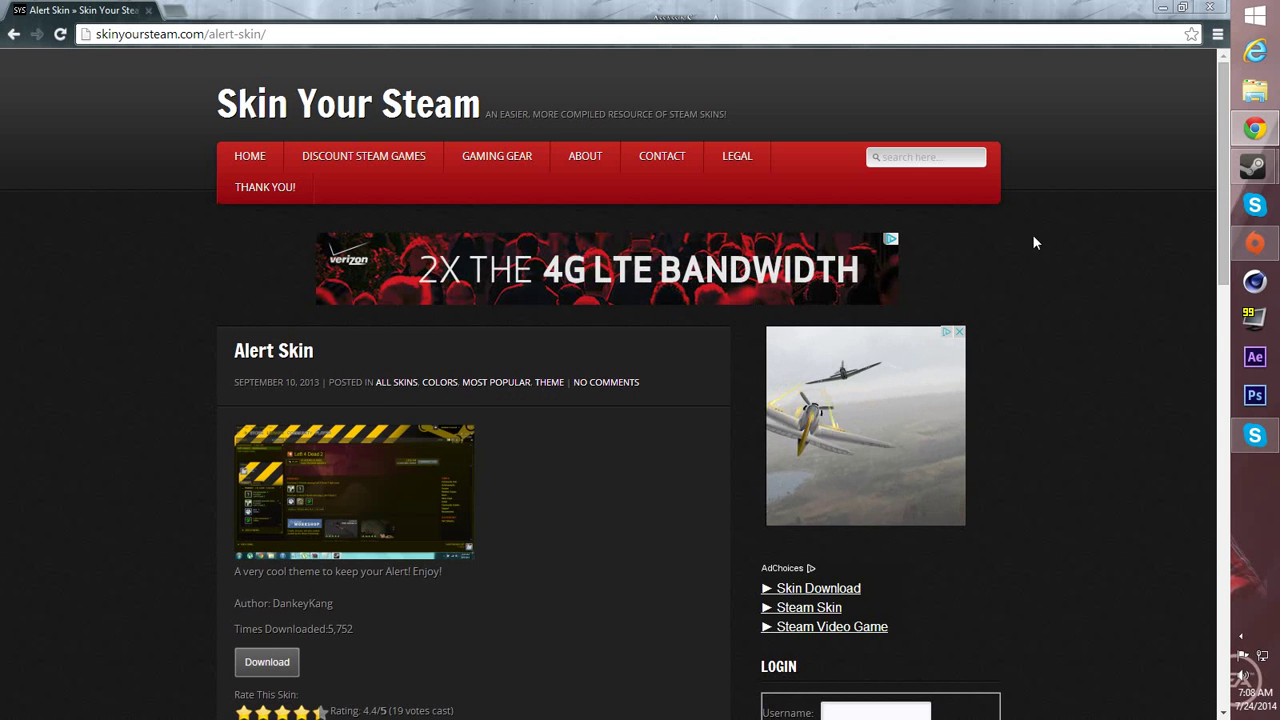
pyautogui.scroll(-2, 1032, 234)
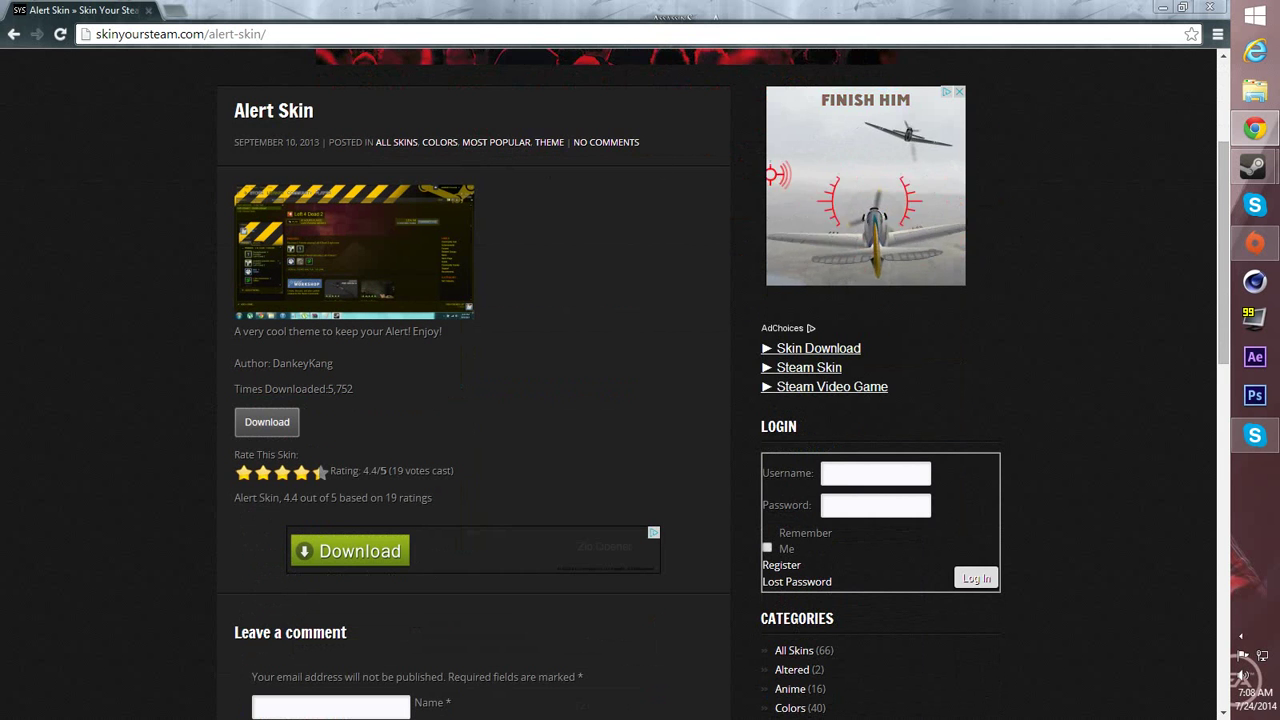
pyautogui.scroll(-2, 277, 345)
pyautogui.scroll(2, 277, 360)
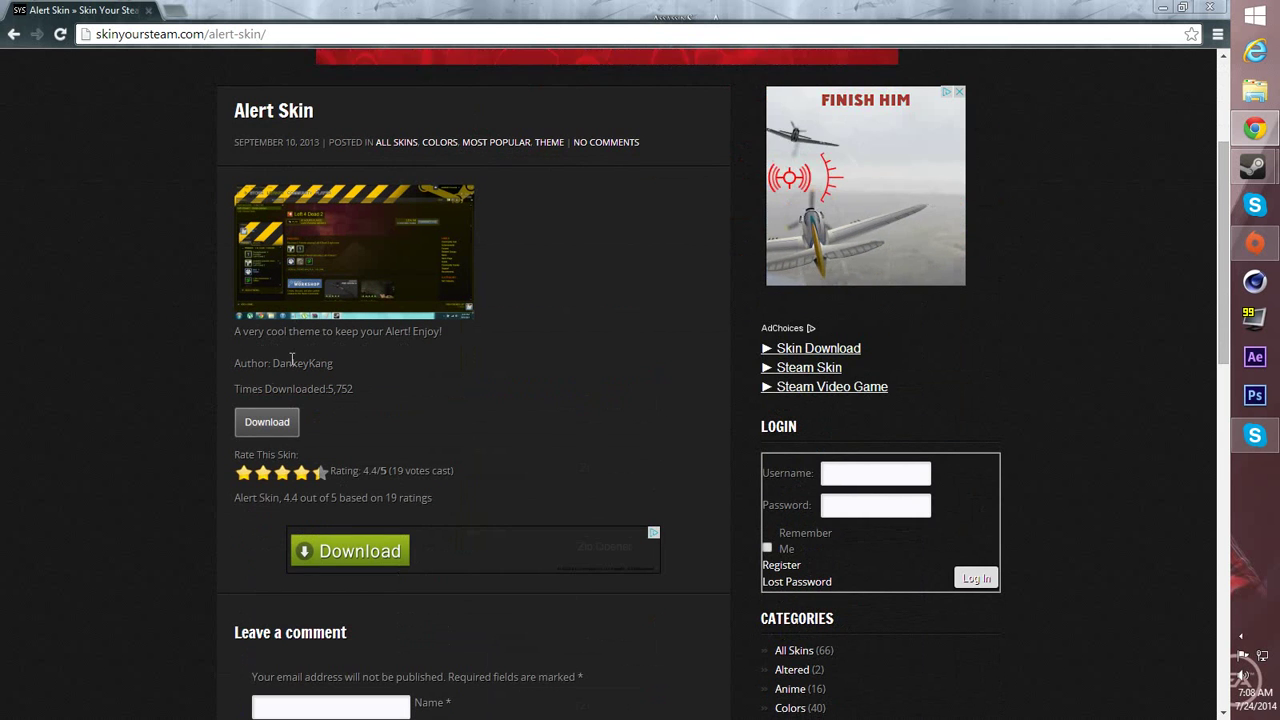
pyautogui.click(277, 423)
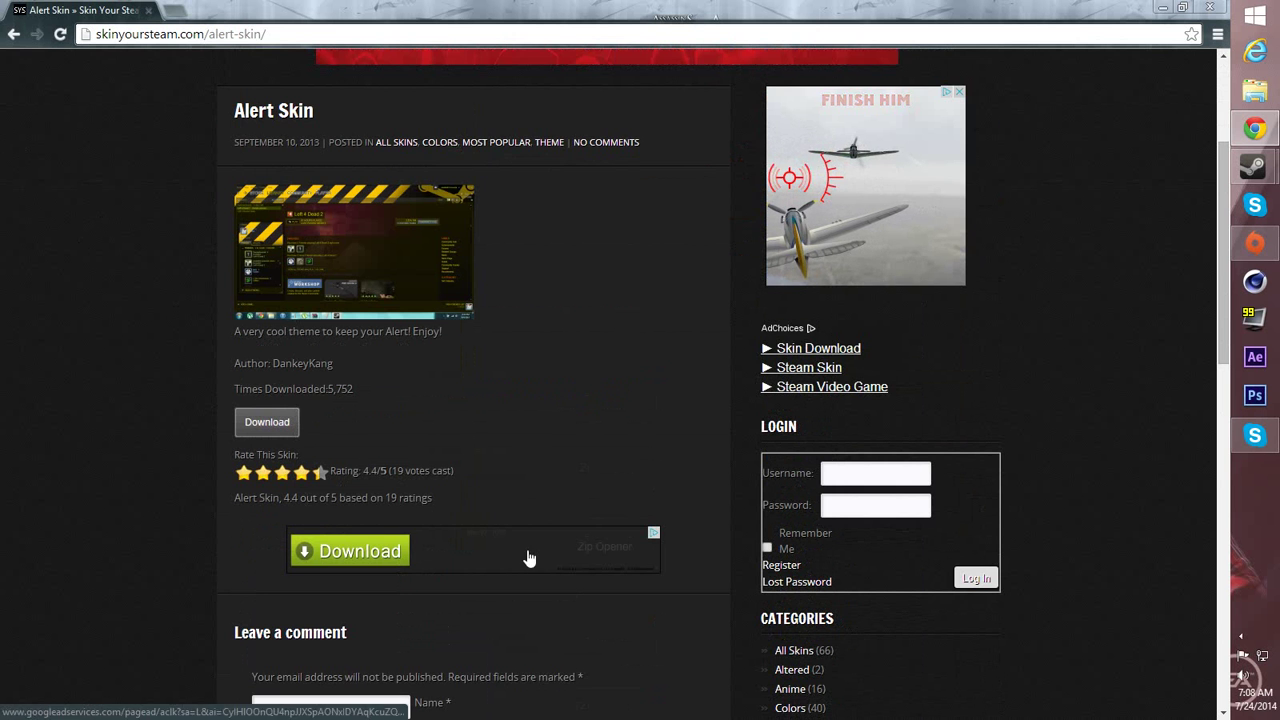
# Step: Open the downloaded AlertSkin1.zip in WinRAR from the download shelf
pyautogui.scroll(-5, 420, 532)
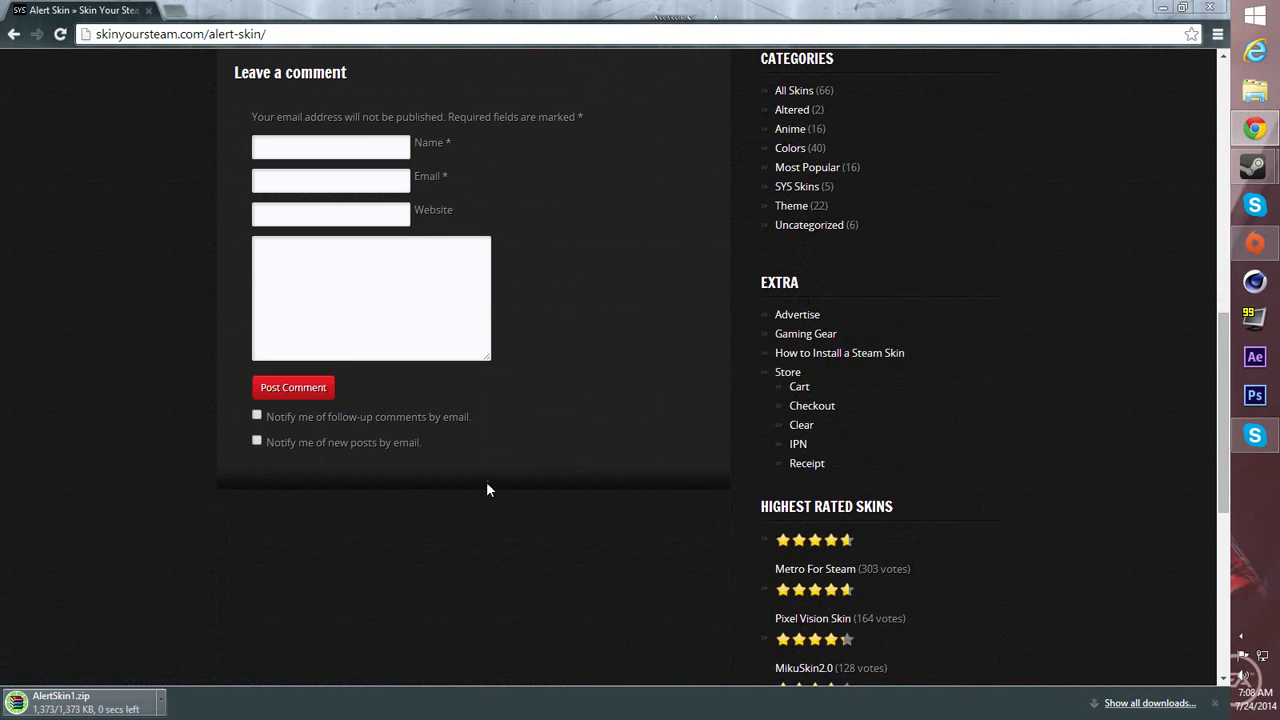
pyautogui.scroll(3, 520, 365)
pyautogui.scroll(-2, 614, 357)
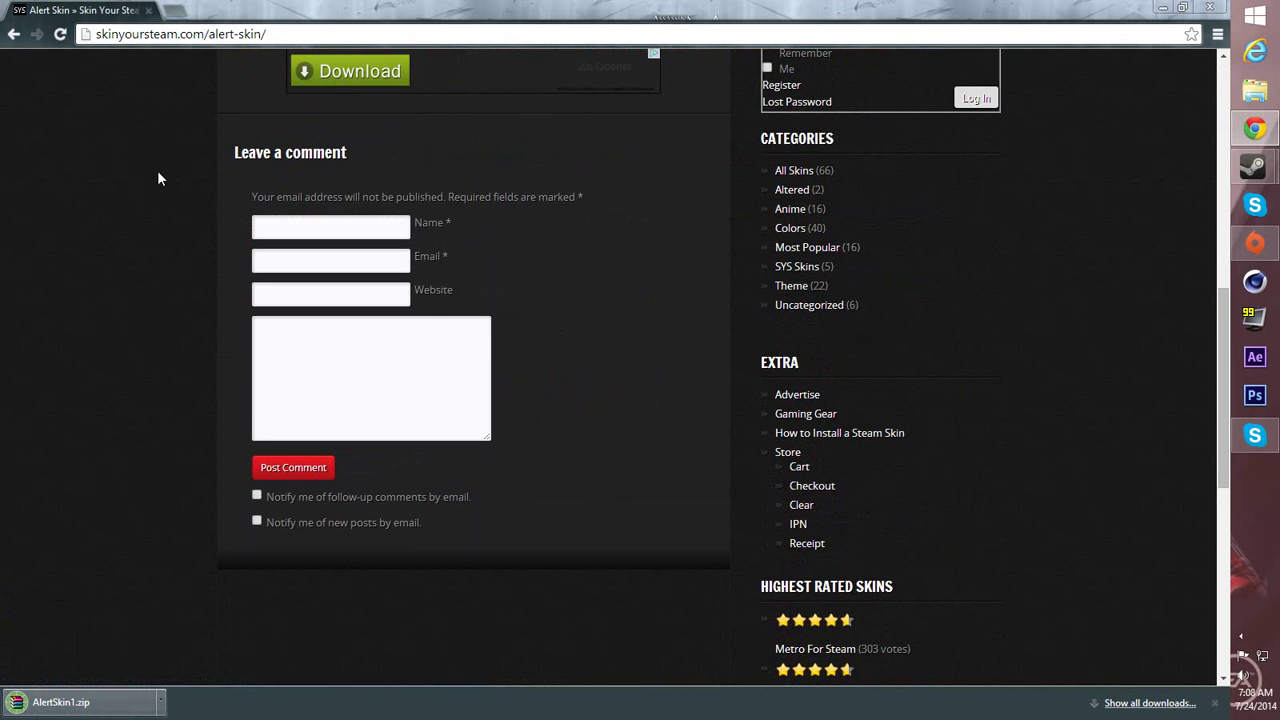
pyautogui.scroll(7, 332, 335)
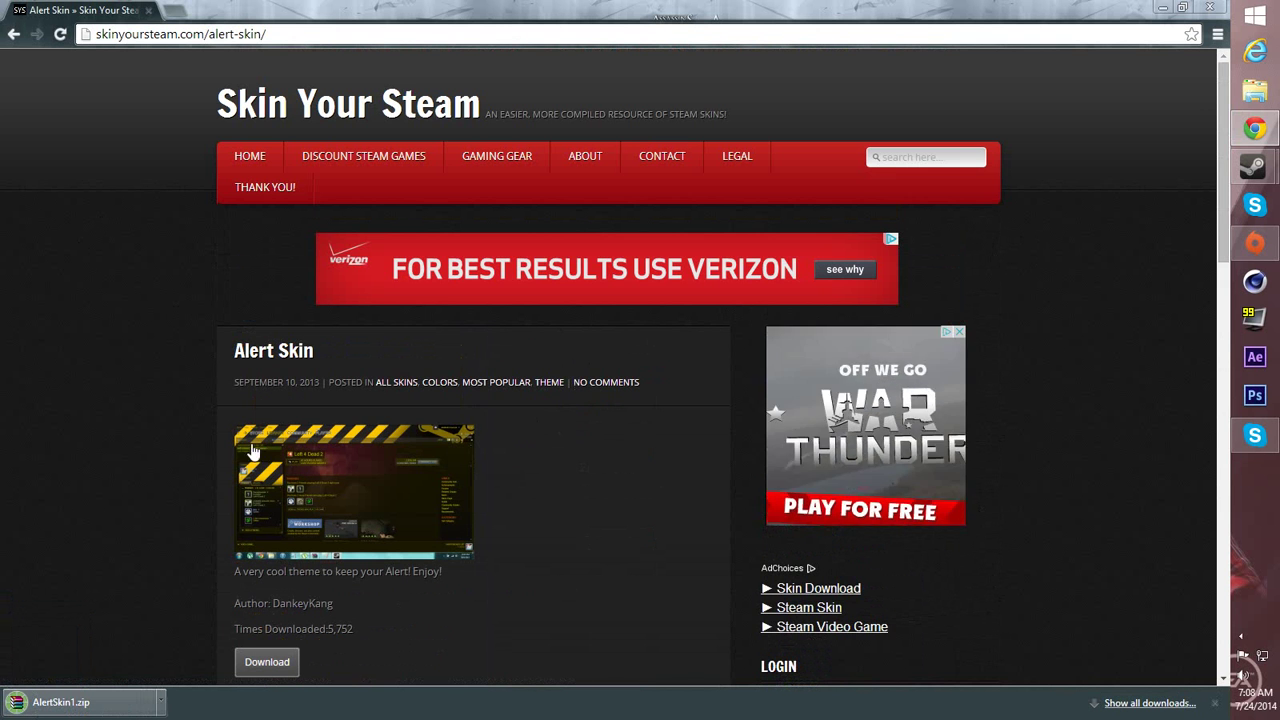
pyautogui.click(86, 702)
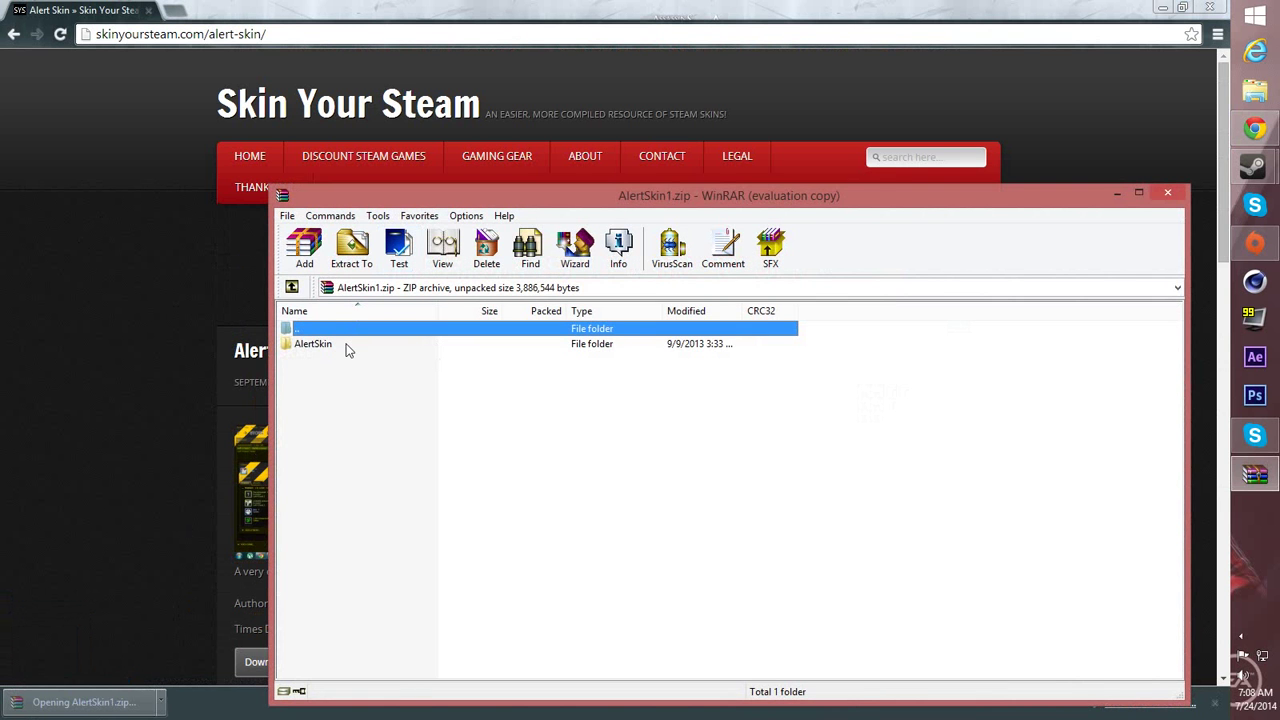
# Step: Inspect the AlertSkin folder, minimize Chrome, and place WinRAR over the Steam library at the archive root
pyautogui.click(347, 347)
pyautogui.doubleClick(347, 347)
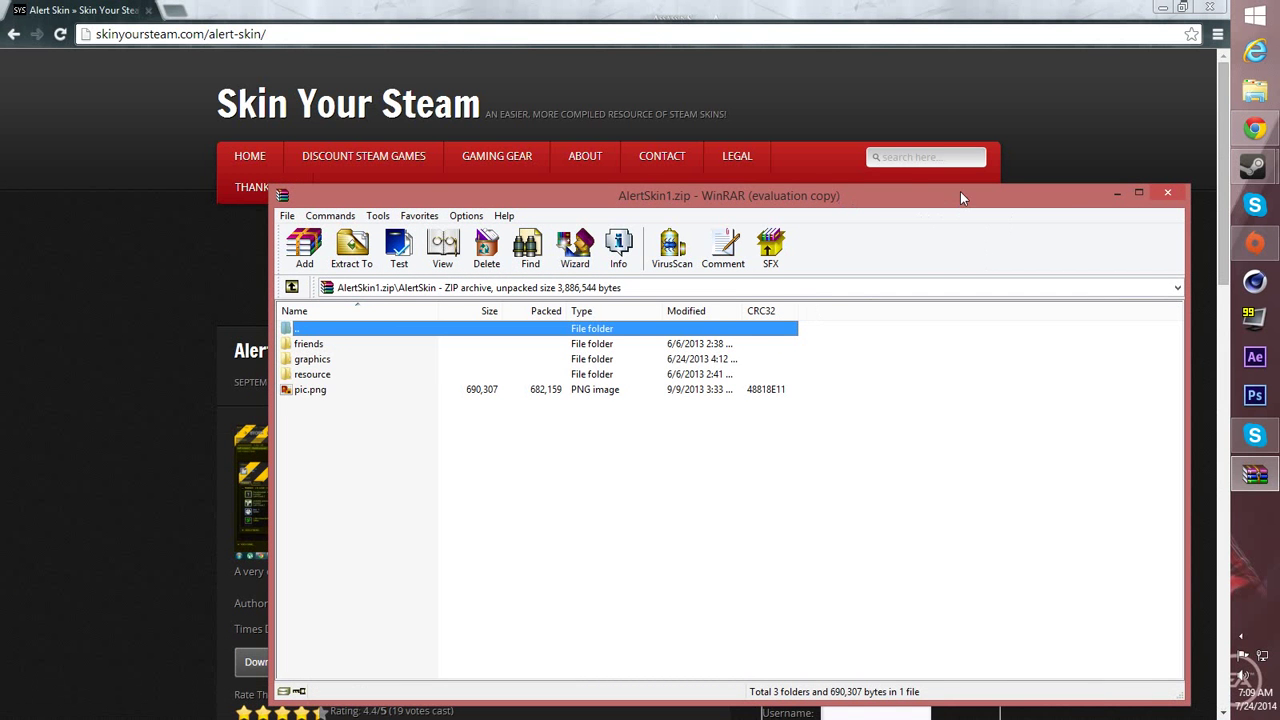
pyautogui.moveTo(960, 191); pyautogui.dragTo(805, 130)
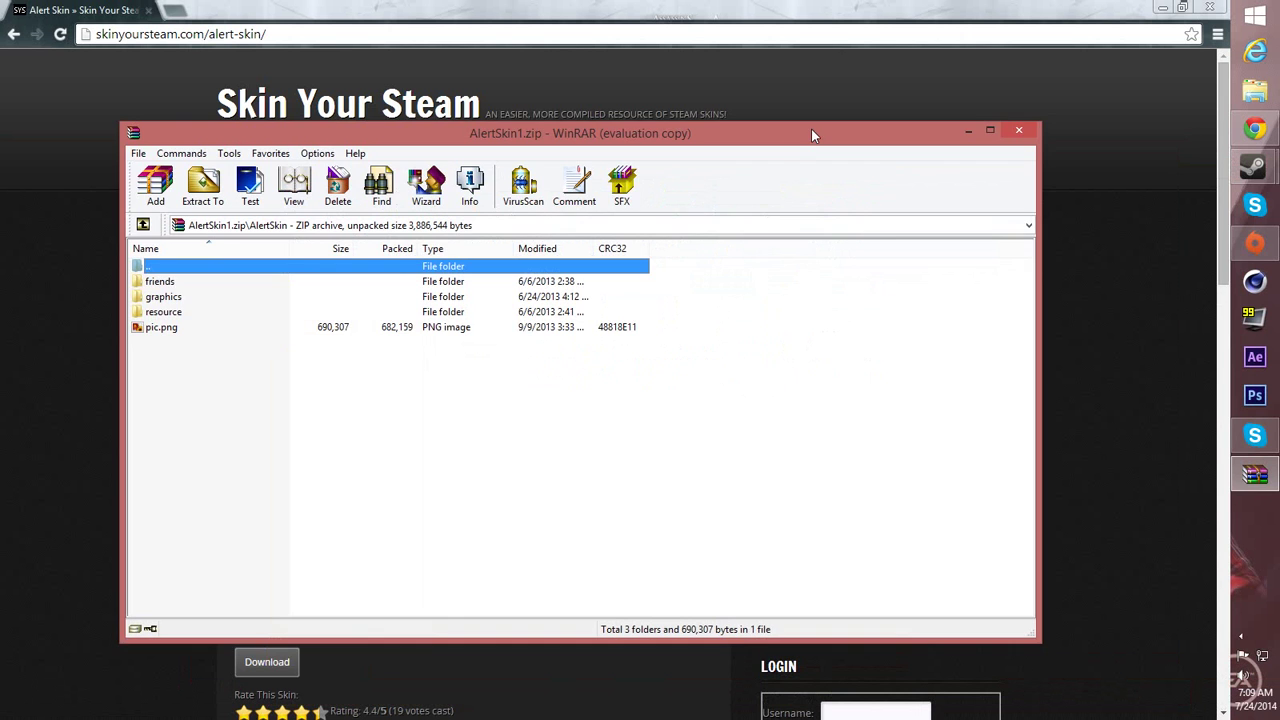
pyautogui.click(1163, 7)
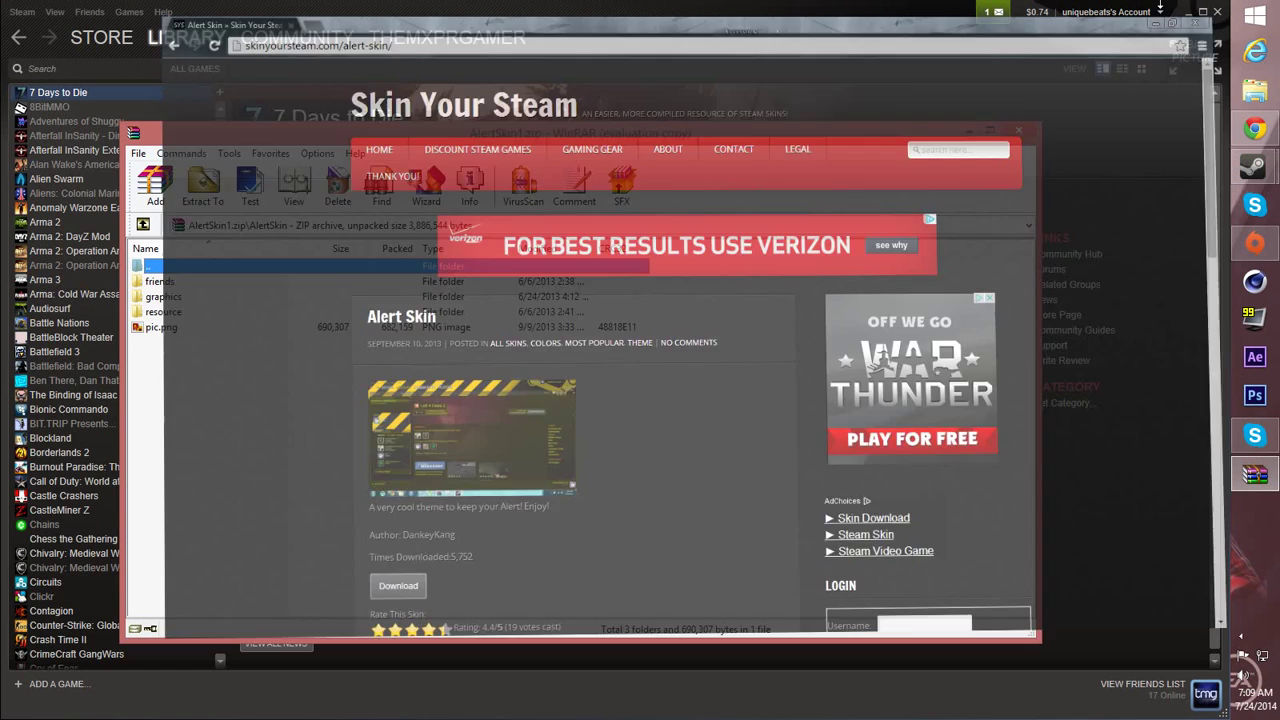
pyautogui.moveTo(588, 143); pyautogui.dragTo(0, 145)
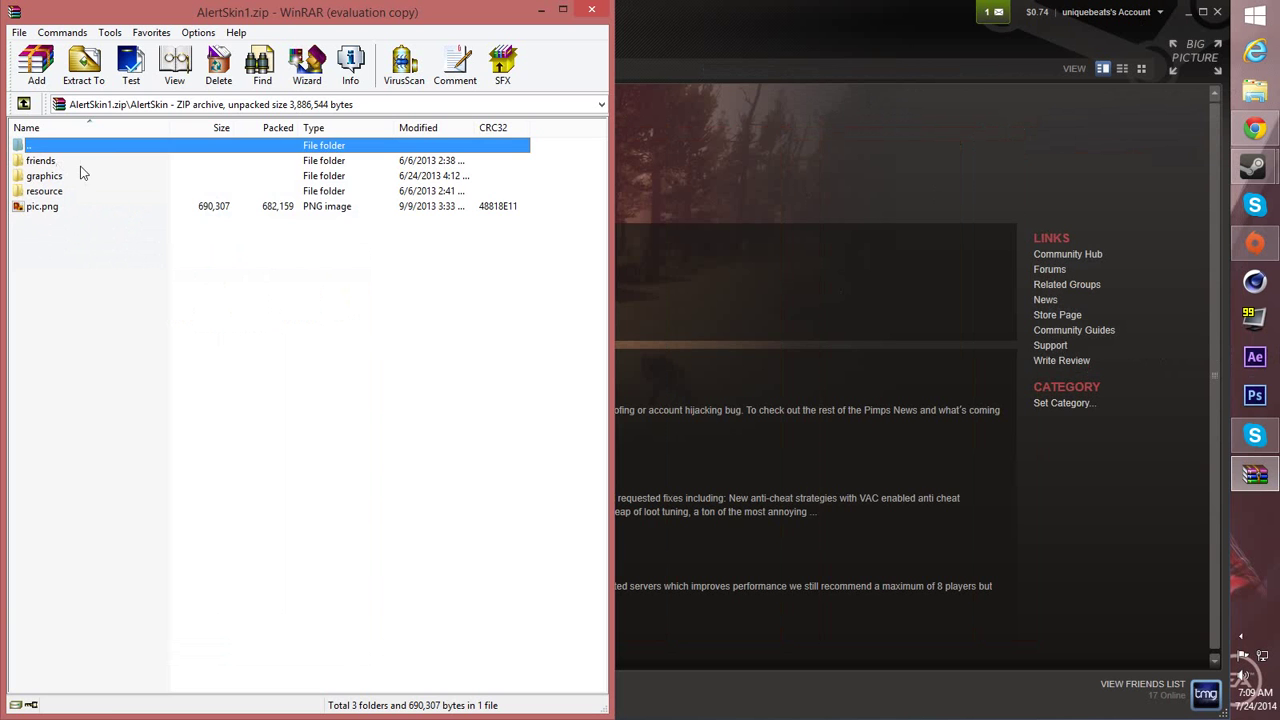
pyautogui.doubleClick(116, 148)
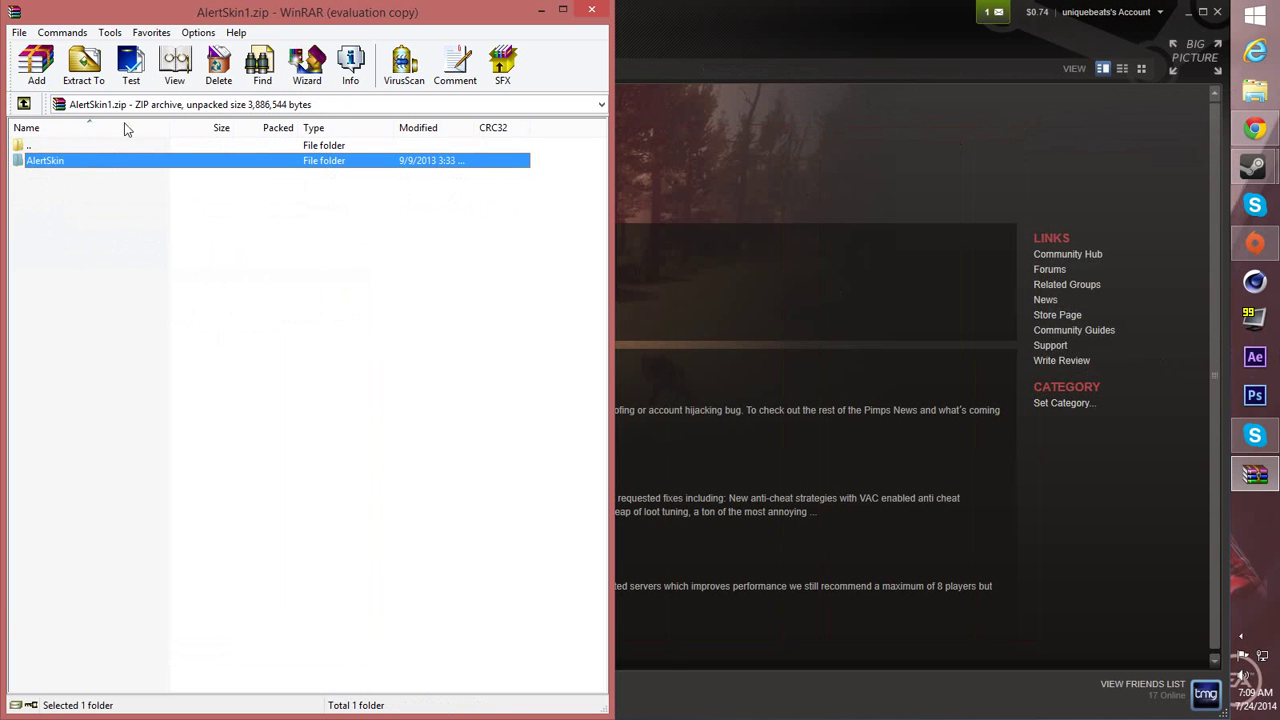
pyautogui.moveTo(264, 10); pyautogui.dragTo(308, 12)
pyautogui.moveTo(520, 48); pyautogui.dragTo(422, 132)
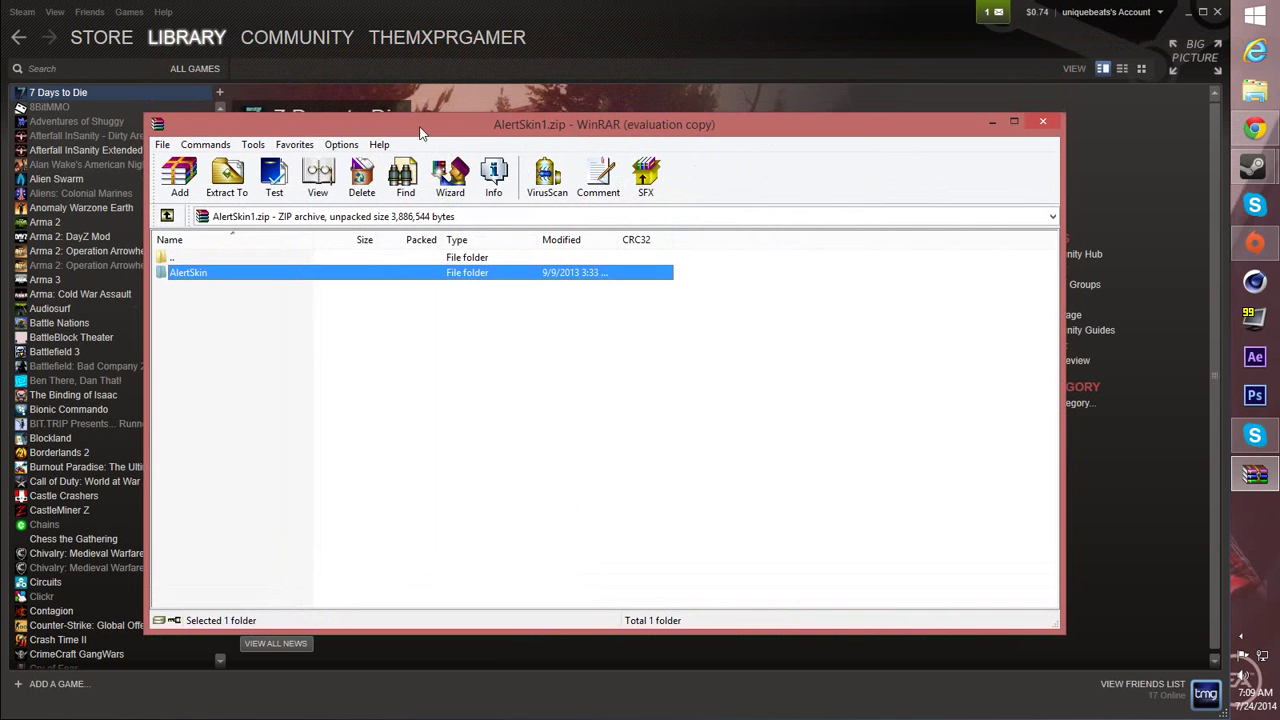
# Step: Open Steam's Interface settings page, then close the settings window
pyautogui.click(24, 12)
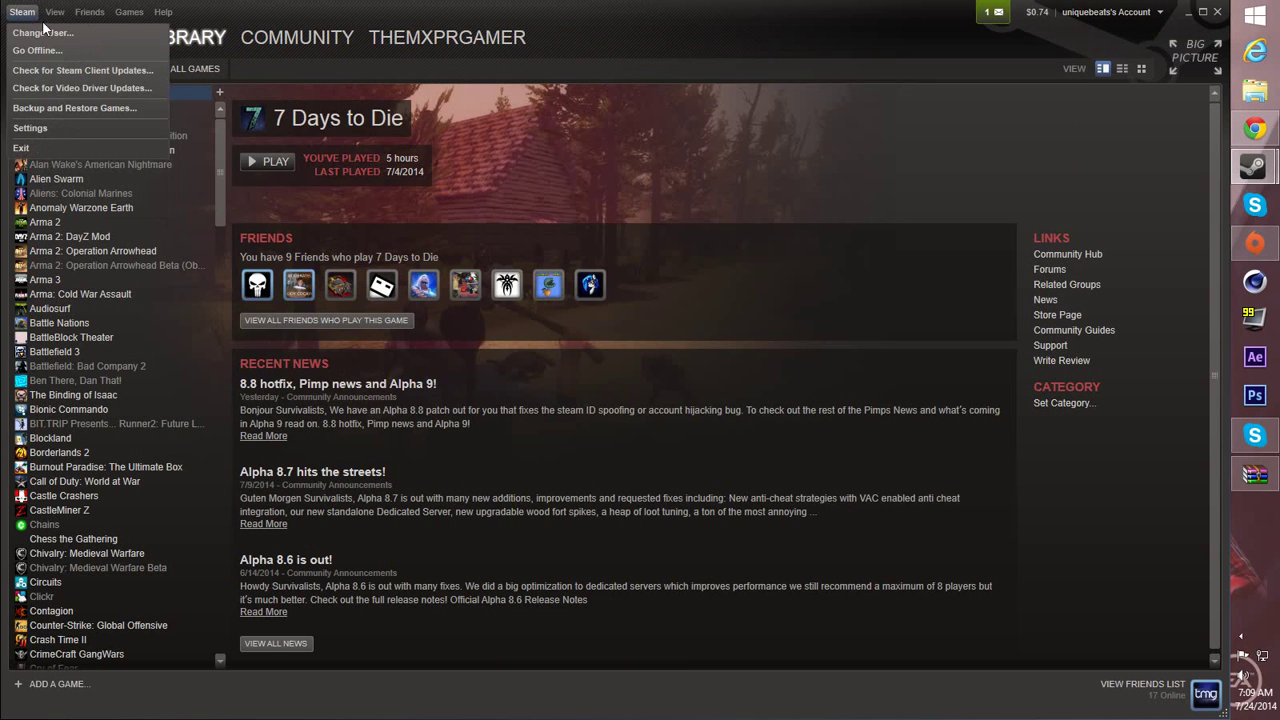
pyautogui.click(46, 127)
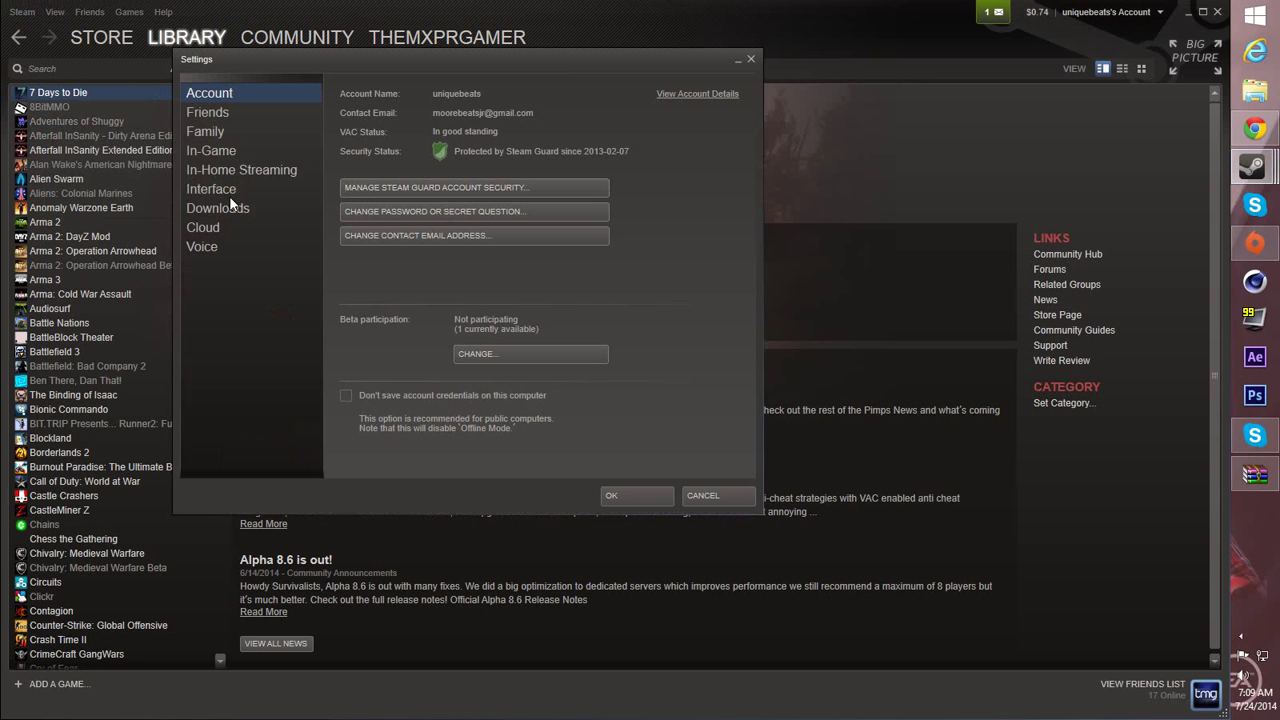
pyautogui.click(239, 189)
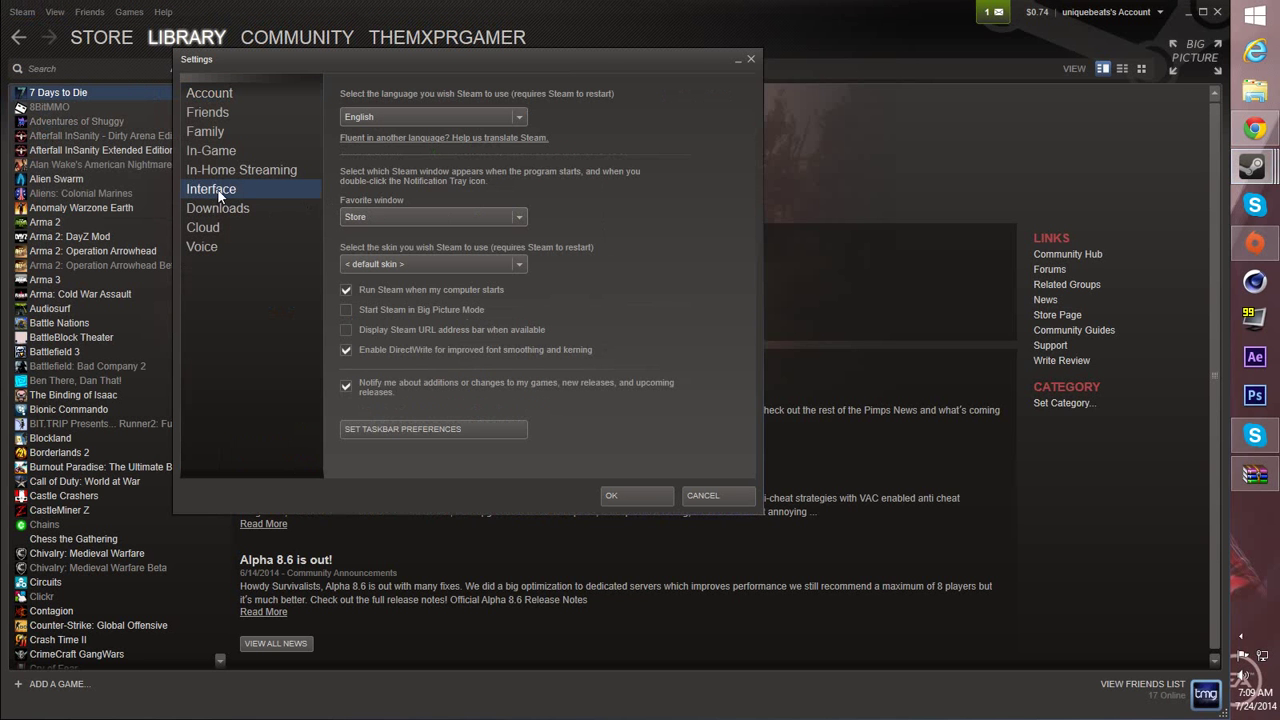
pyautogui.click(750, 62)
# Step: Reopen Steam settings, browse Account, In-Home Streaming and Downloads, and check the skin list without changing it
pyautogui.click(22, 12)
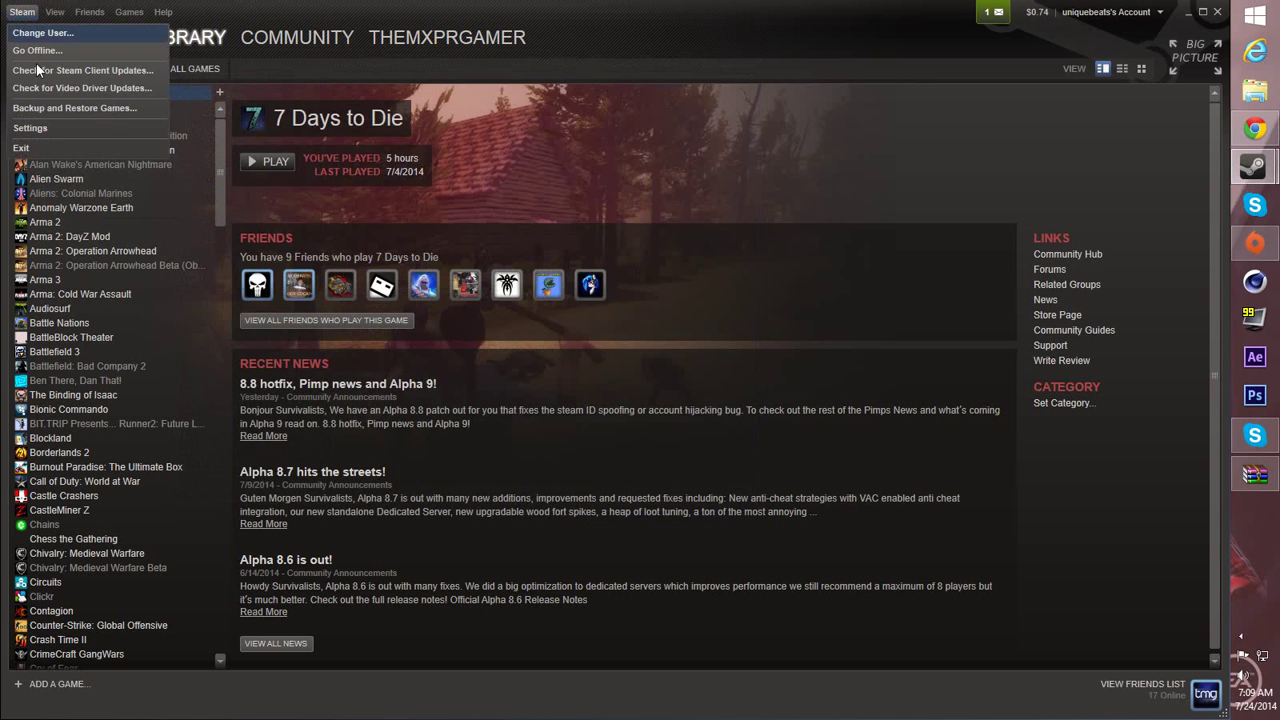
pyautogui.click(55, 127)
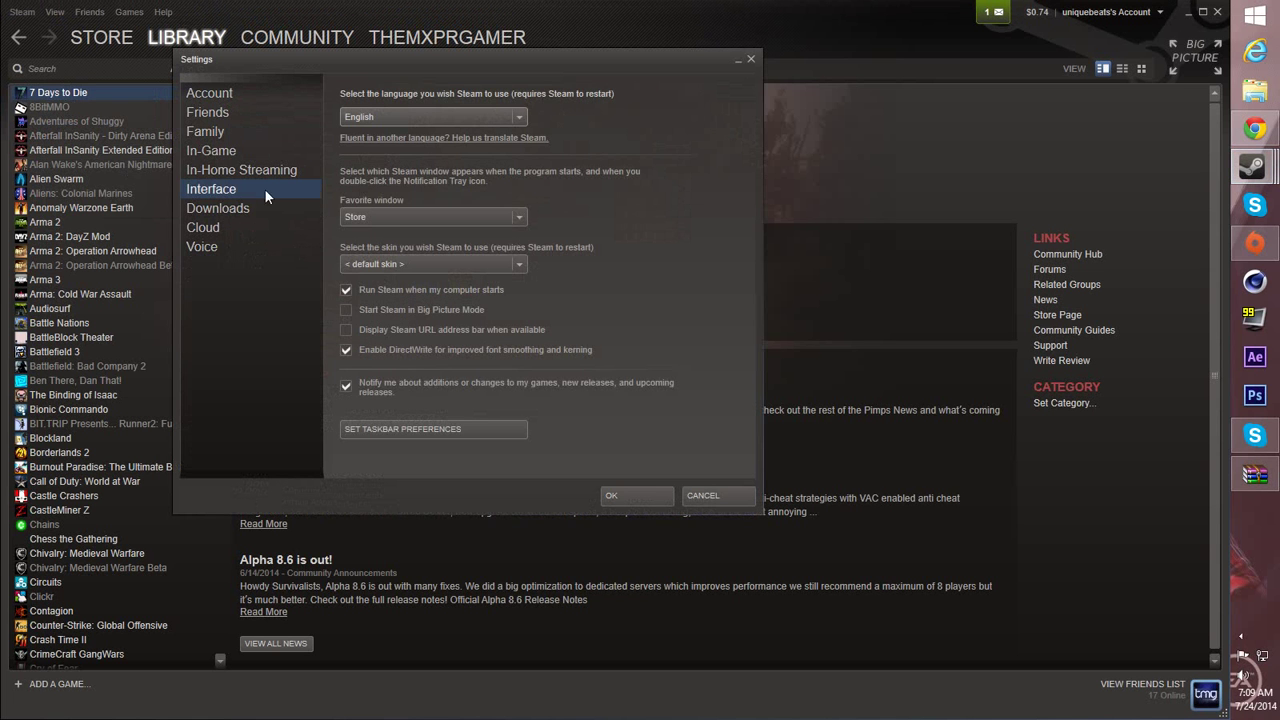
pyautogui.click(245, 93)
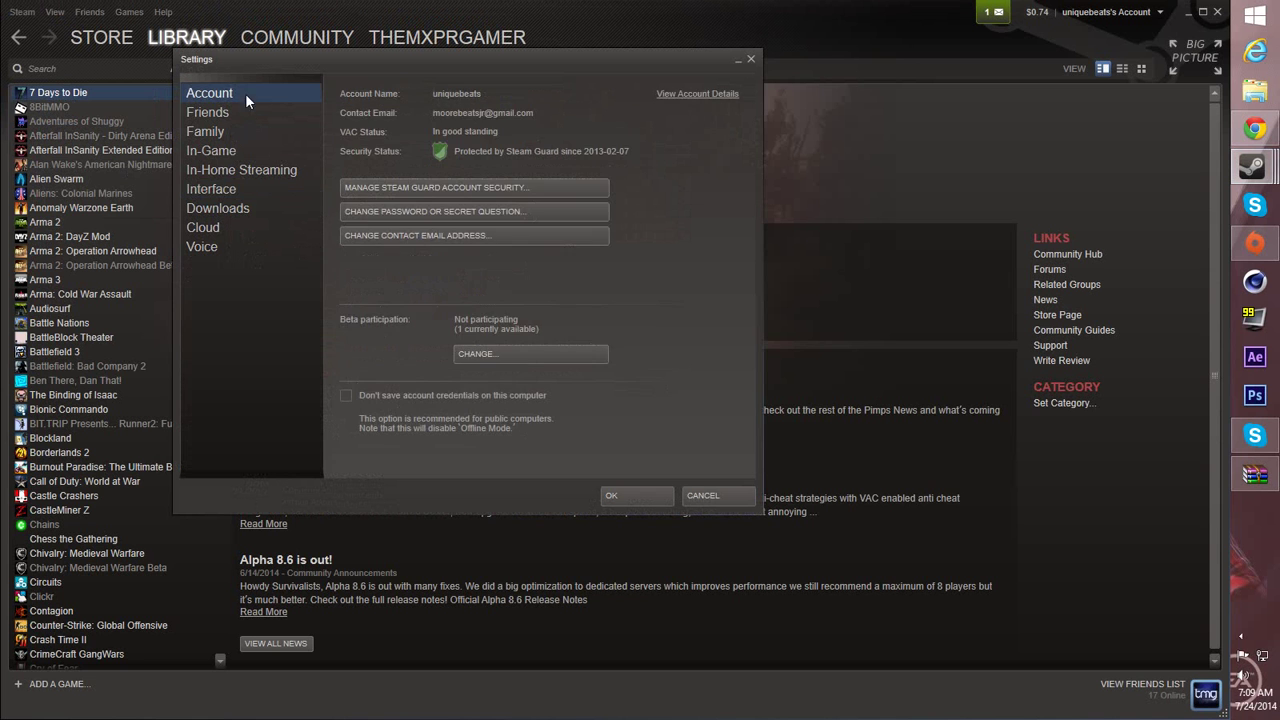
pyautogui.click(244, 195)
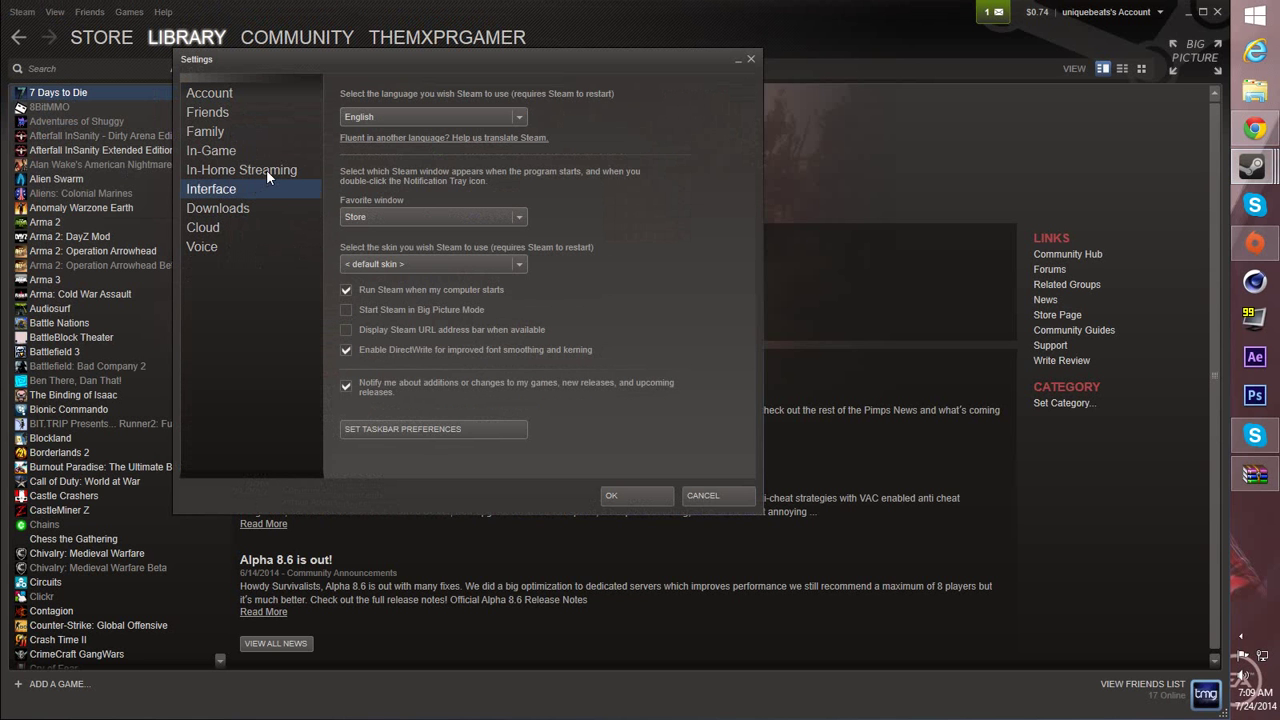
pyautogui.click(266, 170)
pyautogui.click(246, 206)
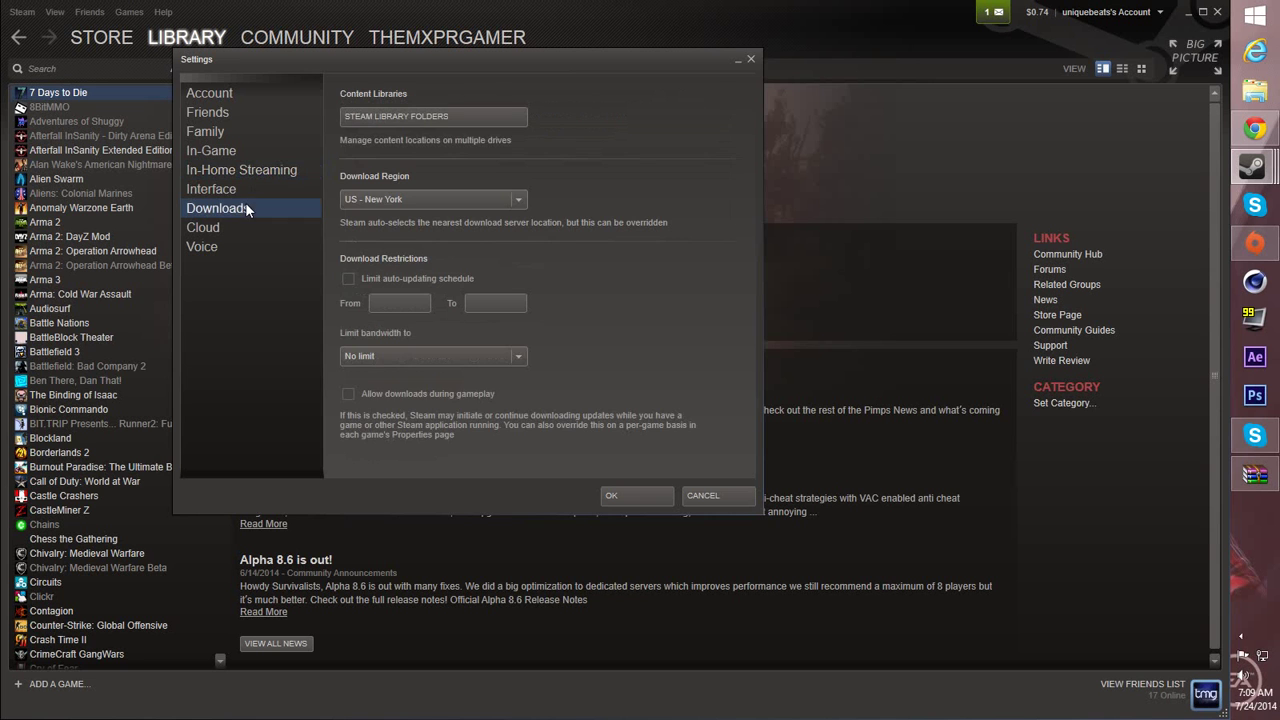
pyautogui.click(255, 167)
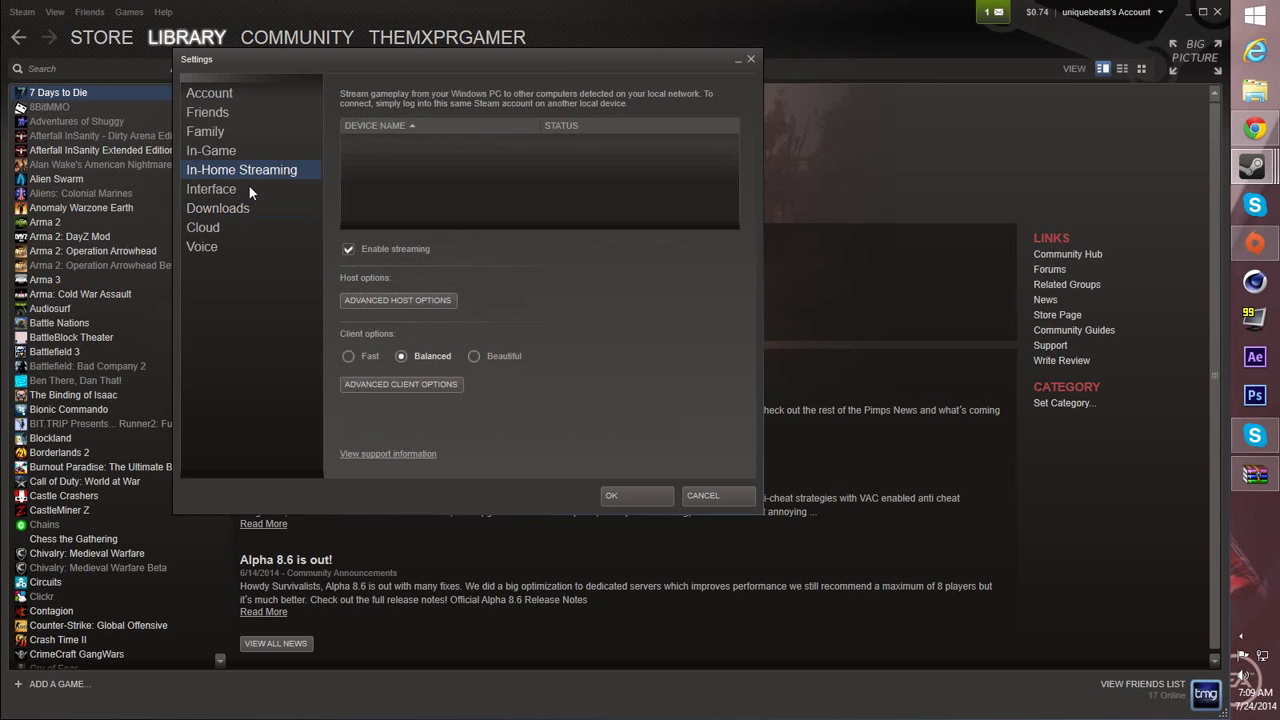
pyautogui.click(246, 196)
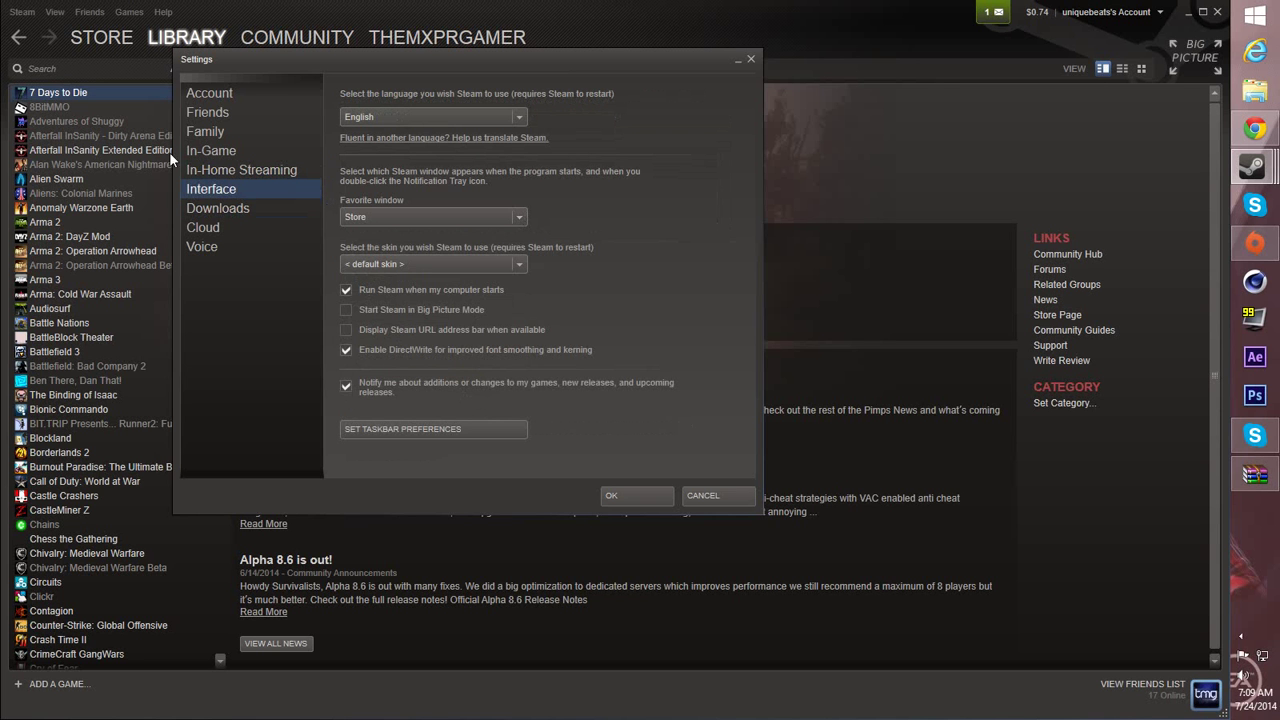
pyautogui.click(421, 264)
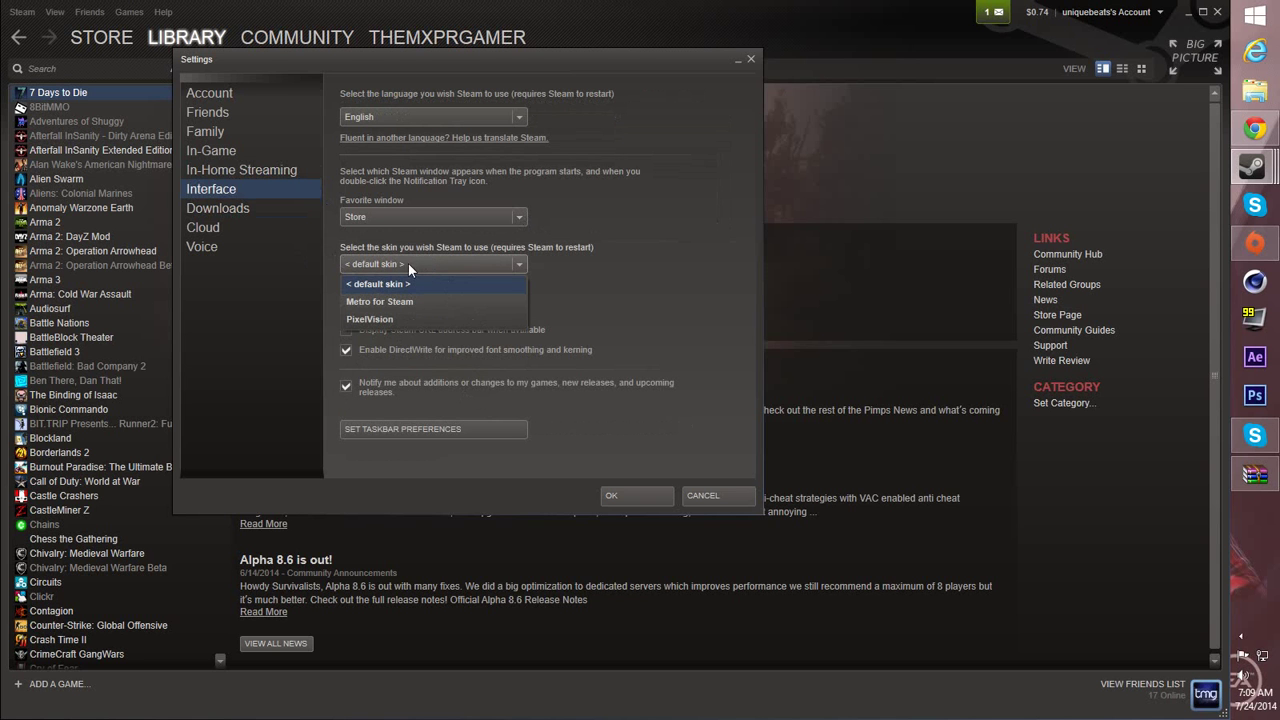
pyautogui.click(423, 264)
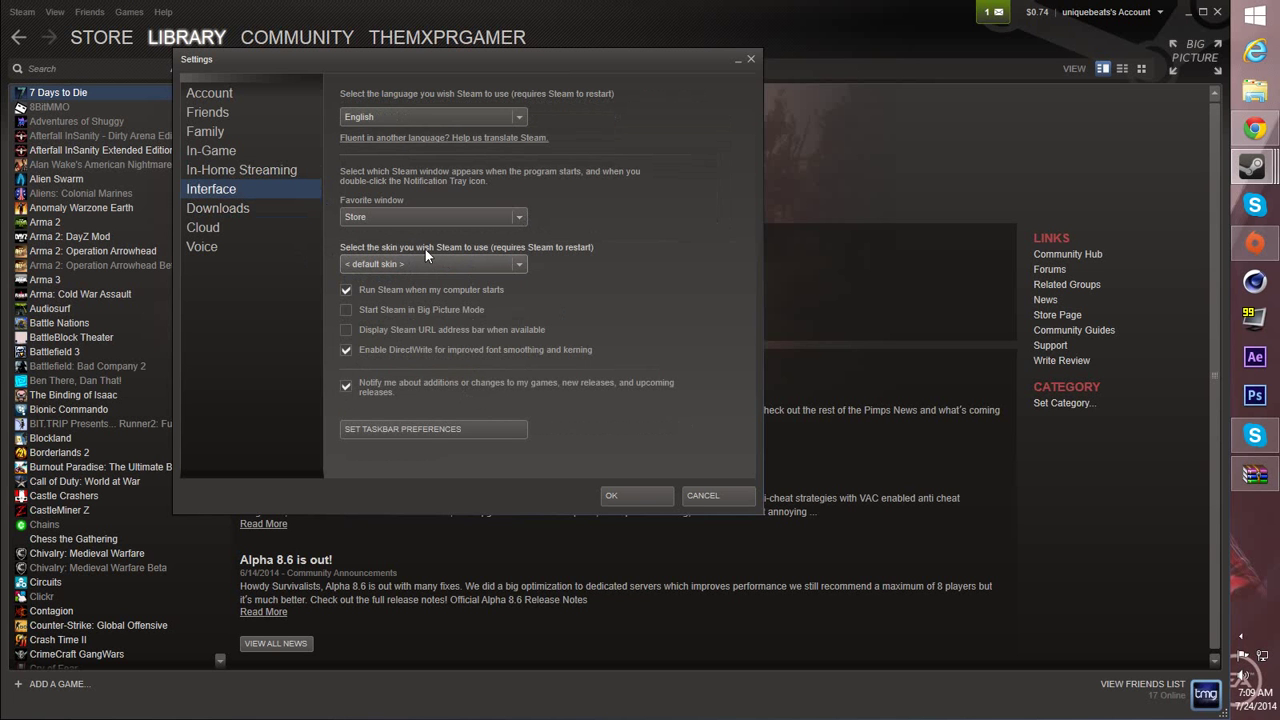
pyautogui.click(751, 60)
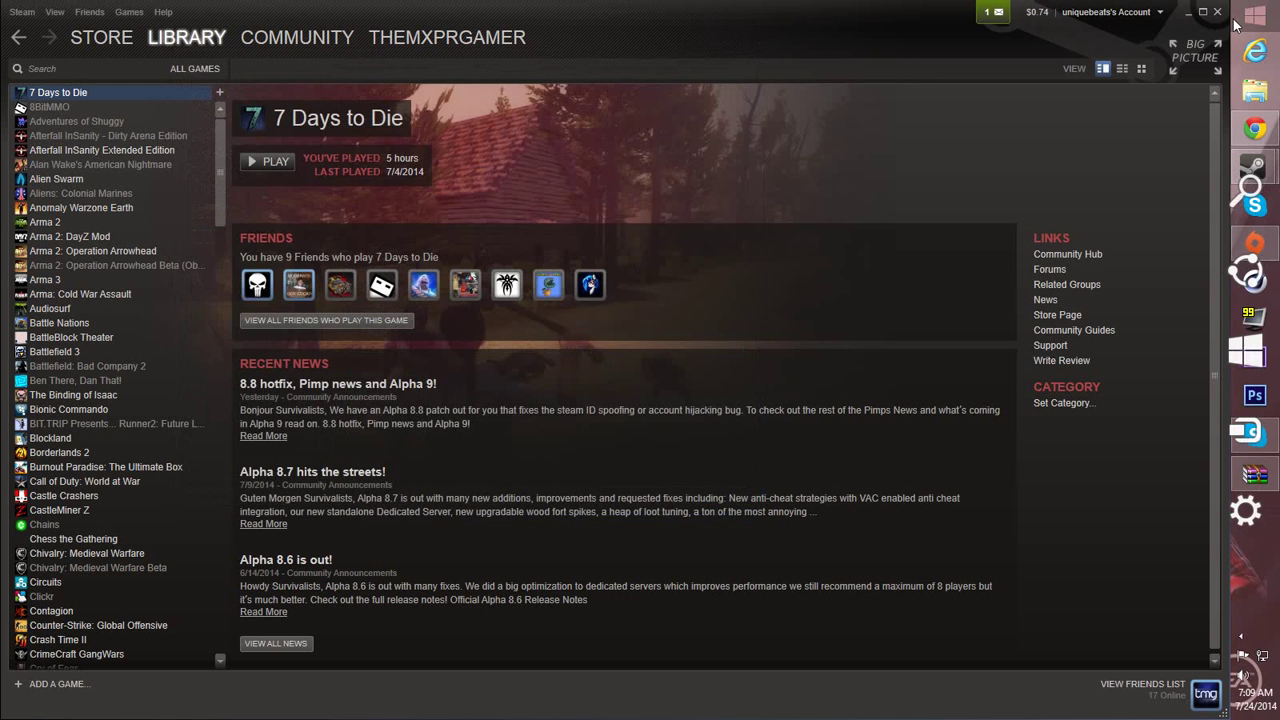
# Step: Close the Steam library window and the remaining friends window from the taskbar
pyautogui.click(1217, 12)
pyautogui.rightClick(1255, 166)
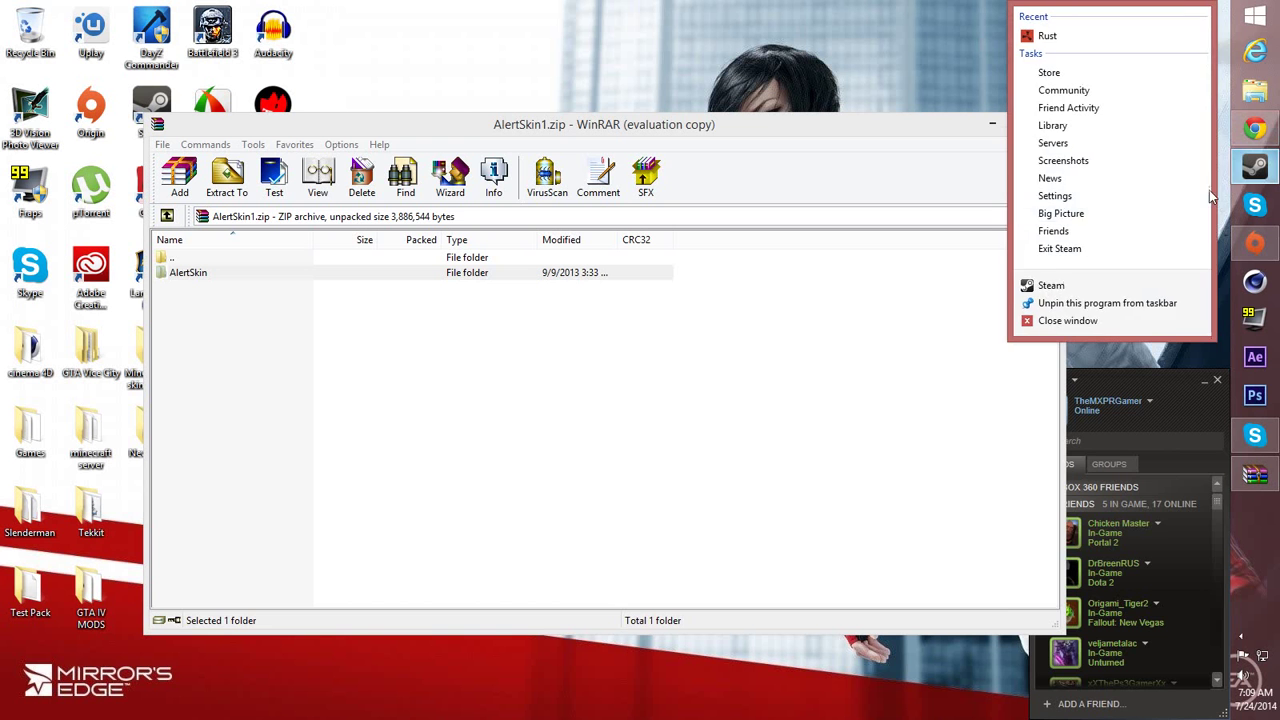
pyautogui.click(1060, 321)
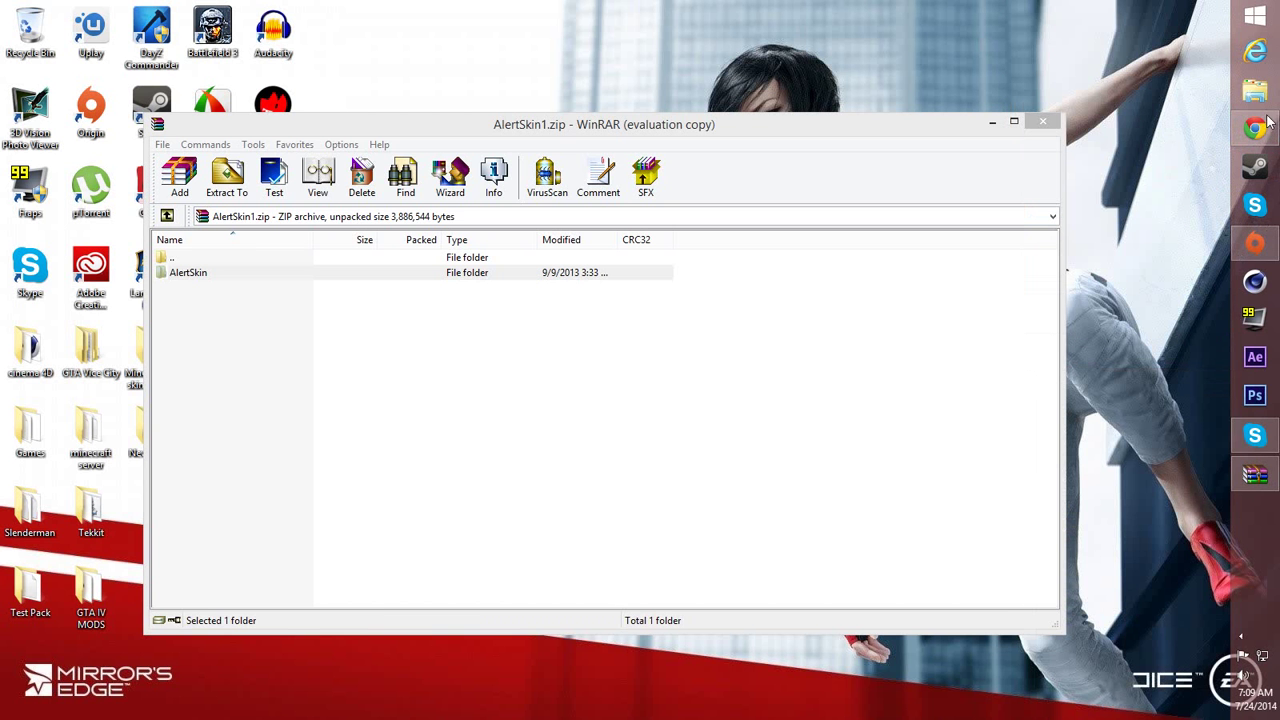
# Step: Open File Explorer and navigate to C:\Program Files (x86)
pyautogui.click(1255, 90)
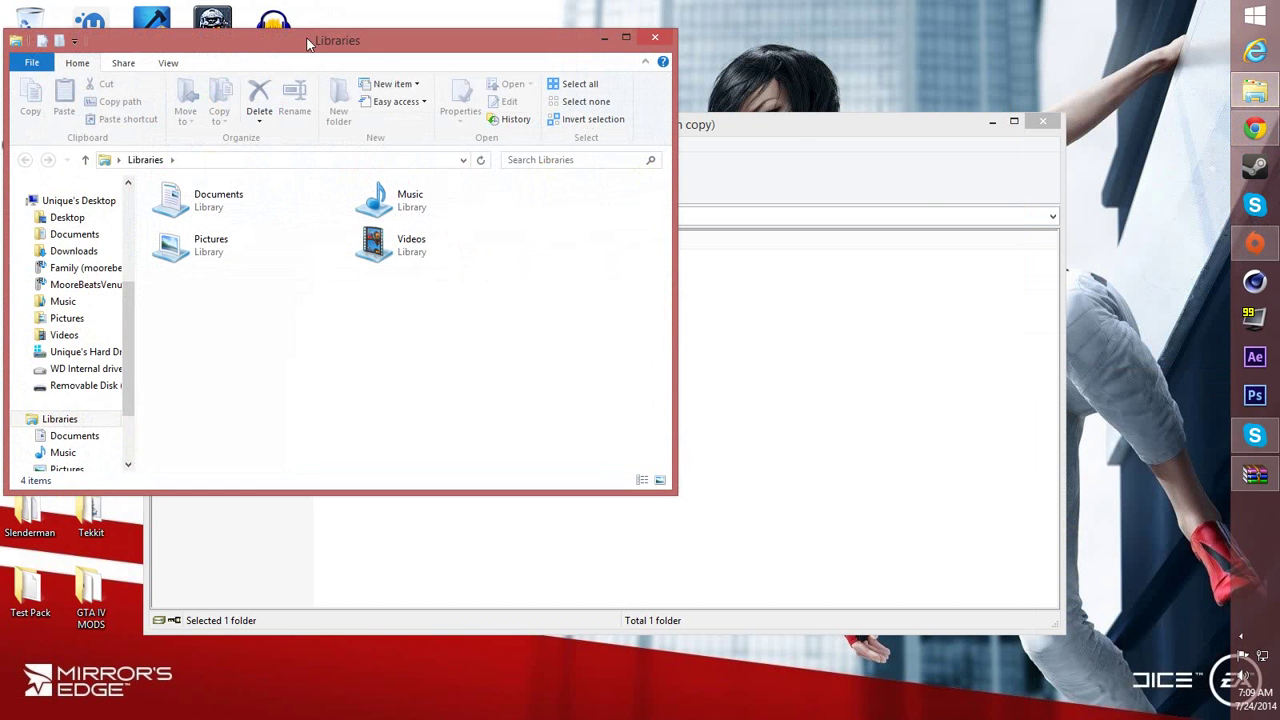
pyautogui.moveTo(308, 44); pyautogui.dragTo(550, 73)
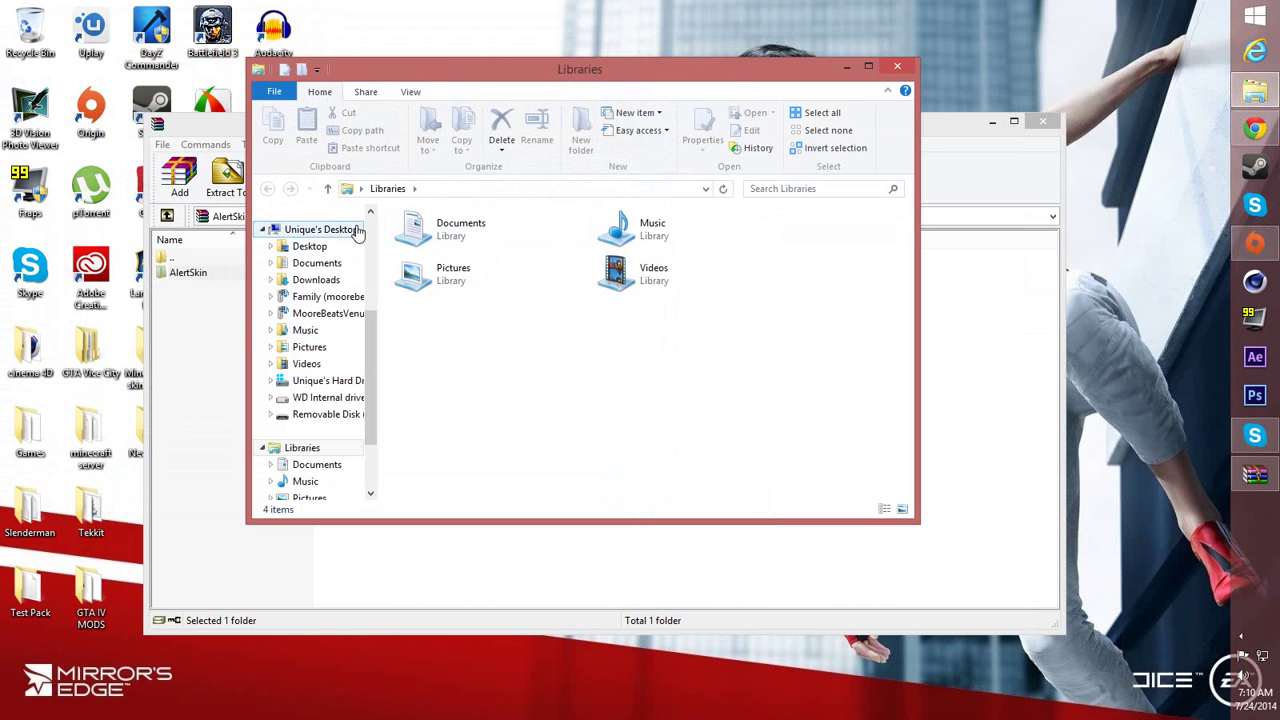
pyautogui.click(320, 229)
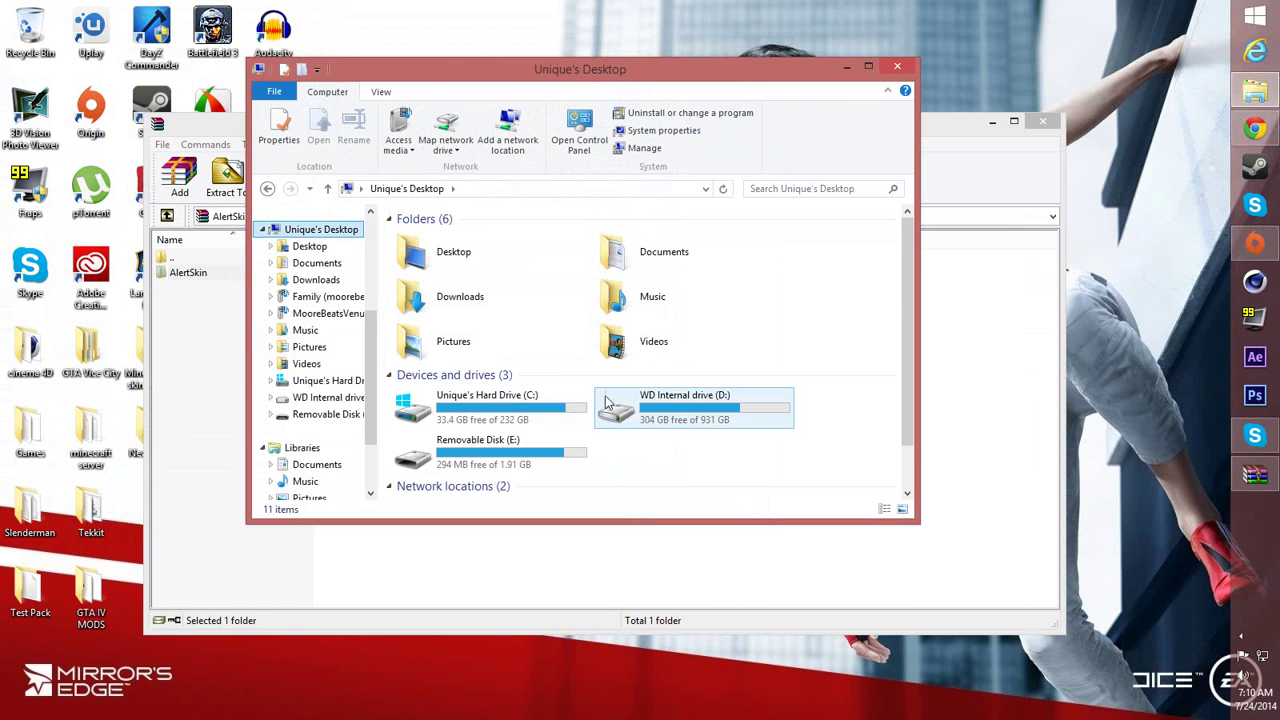
pyautogui.doubleClick(520, 405)
pyautogui.scroll(-3, 562, 263)
pyautogui.scroll(-4, 562, 263)
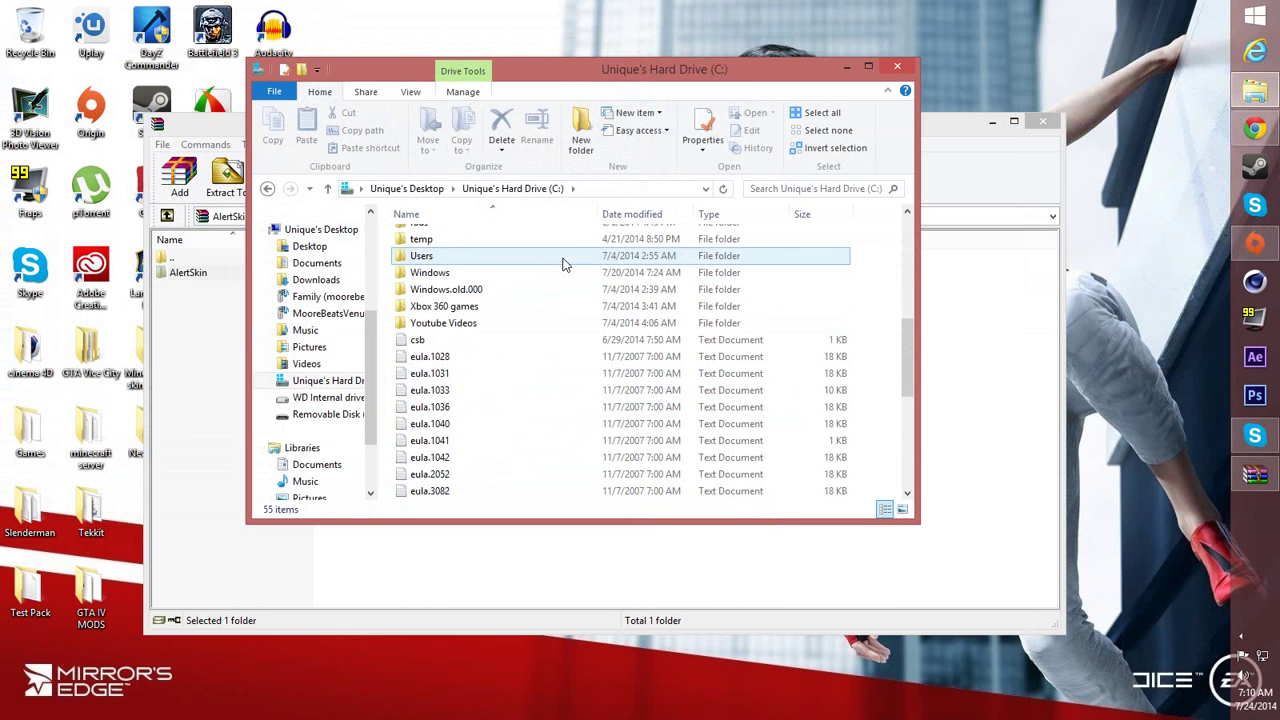
pyautogui.scroll(4, 460, 270)
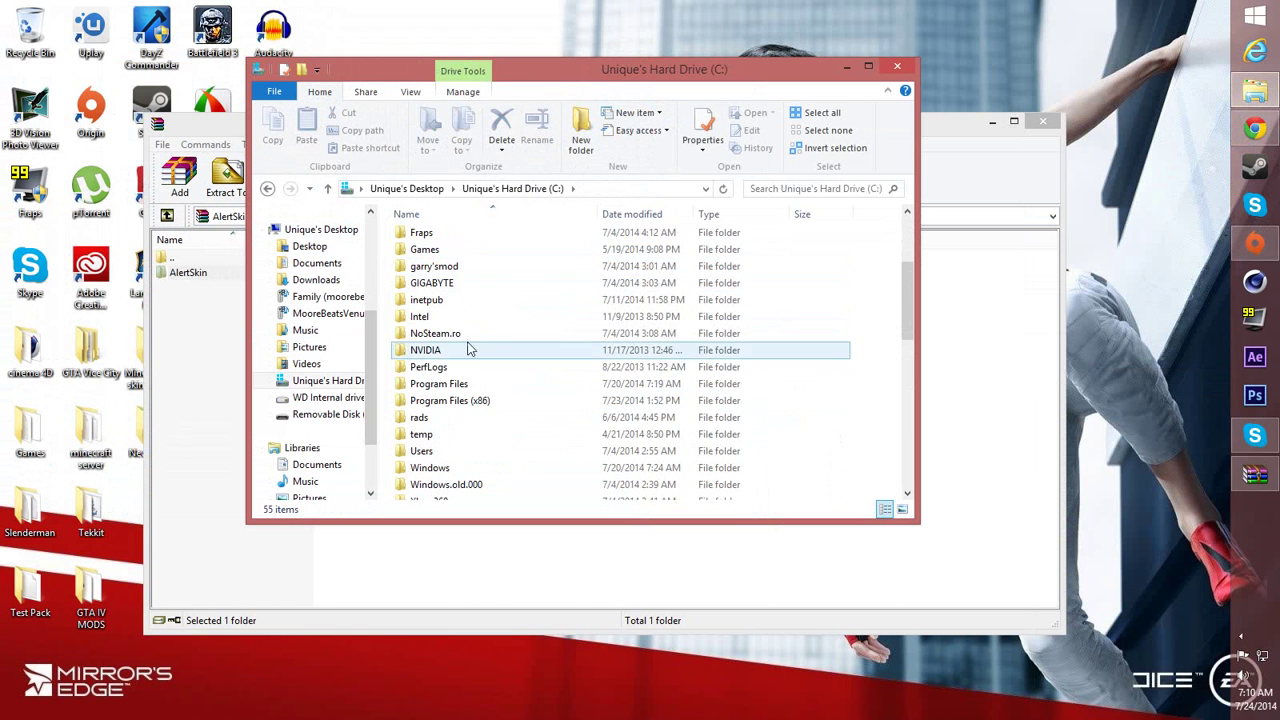
pyautogui.doubleClick(480, 402)
# Step: Open the Steam install folder and then its skins folder
pyautogui.scroll(-7, 487, 357)
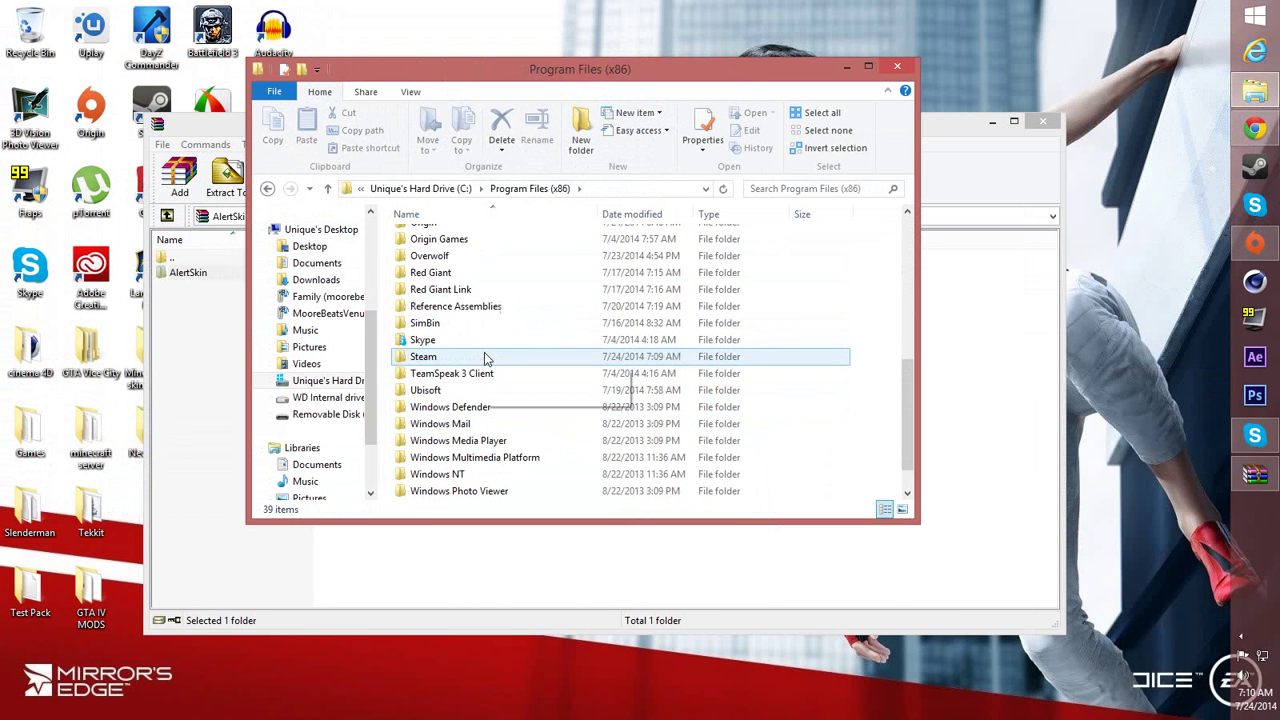
pyautogui.click(430, 340)
pyautogui.click(433, 360)
pyautogui.doubleClick(433, 360)
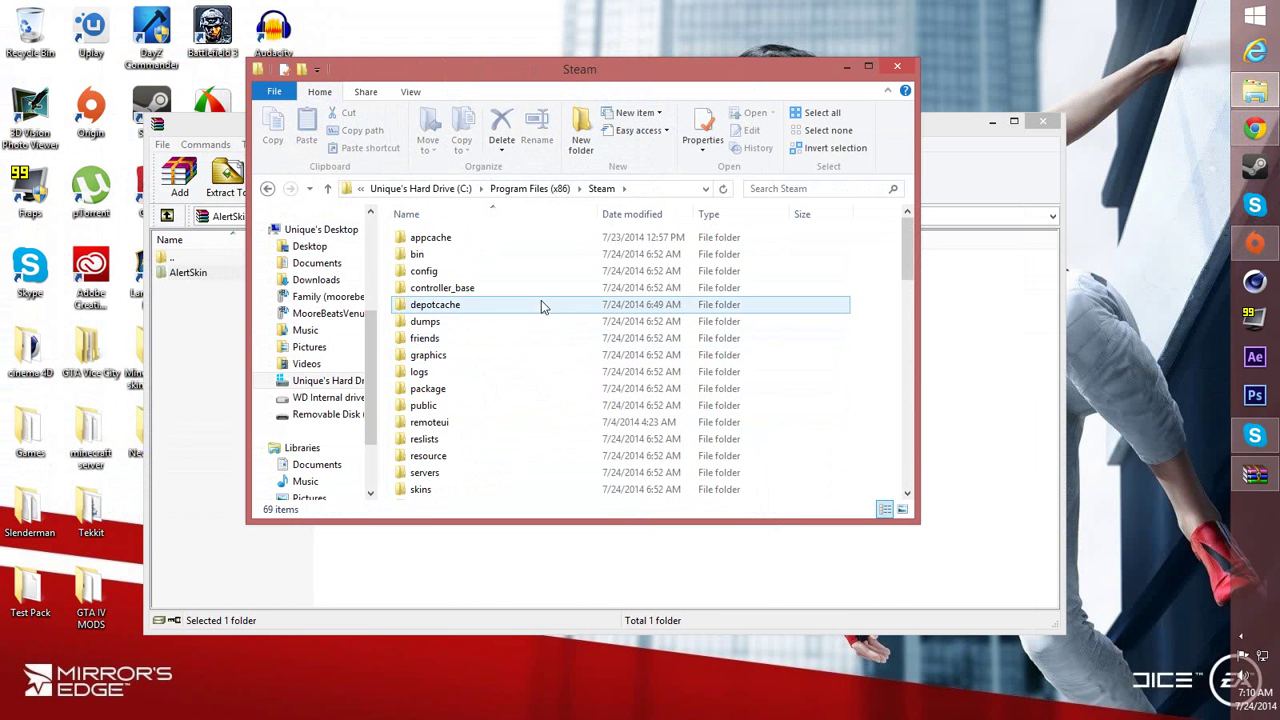
pyautogui.scroll(-6, 525, 296)
pyautogui.scroll(3, 509, 293)
pyautogui.click(450, 366)
pyautogui.click(446, 336)
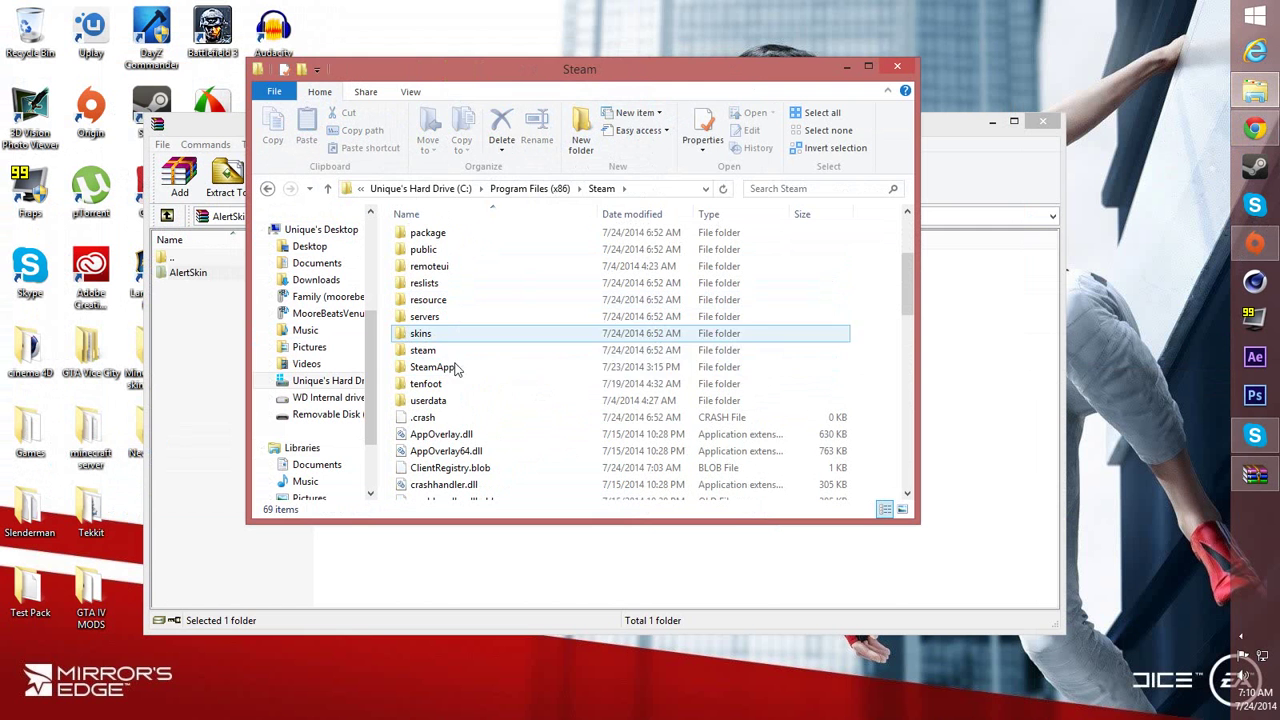
pyautogui.click(452, 367)
pyautogui.click(437, 335)
pyautogui.click(440, 337)
pyautogui.doubleClick(440, 337)
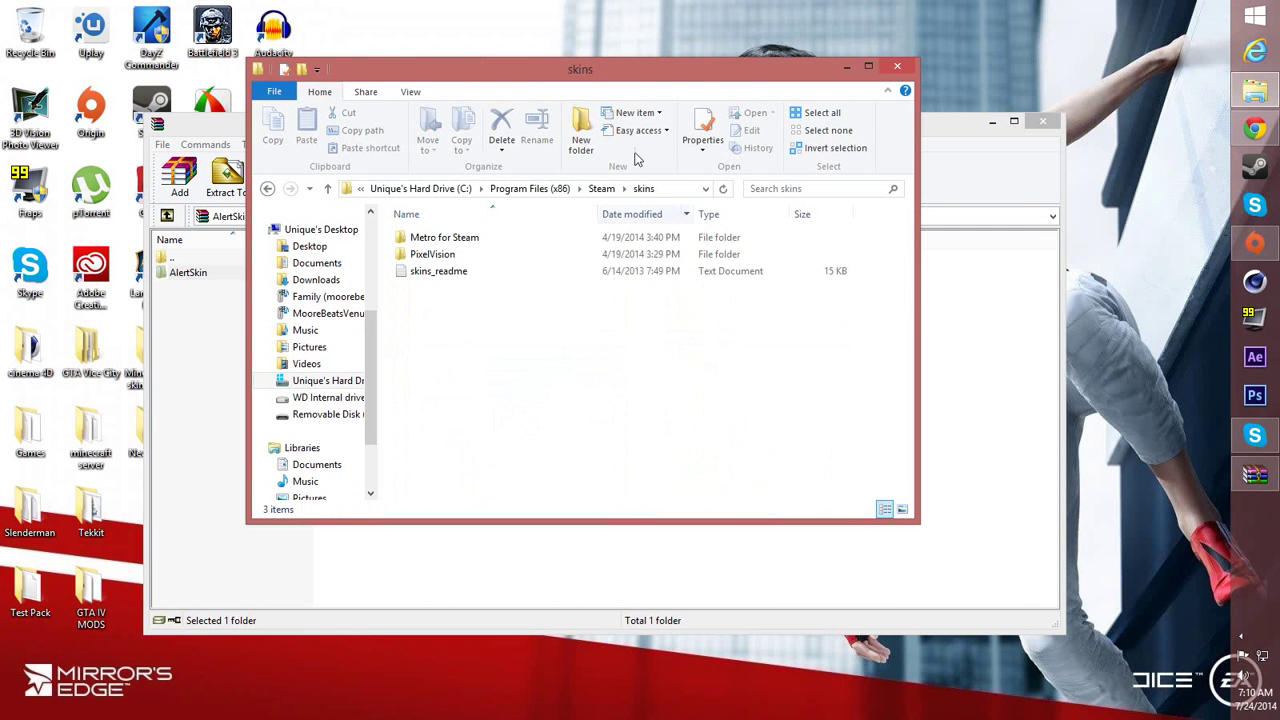
# Step: Drag the AlertSkin folder from WinRAR into Steam's skins folder
pyautogui.moveTo(664, 65); pyautogui.dragTo(1018, 33)
pyautogui.moveTo(447, 133); pyautogui.dragTo(196, 168)
pyautogui.moveTo(204, 316); pyautogui.dragTo(980, 311)
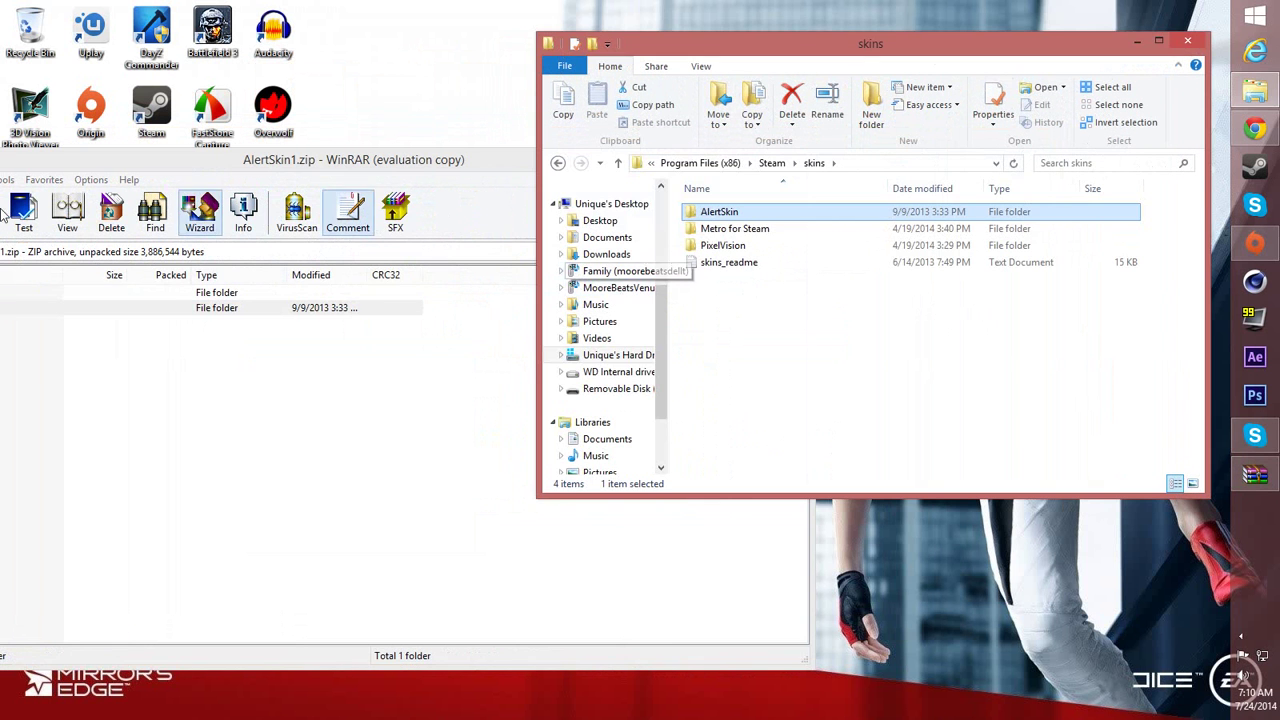
# Step: Minimise WinRAR and open skins_readme in Notepad
pyautogui.click(594, 160)
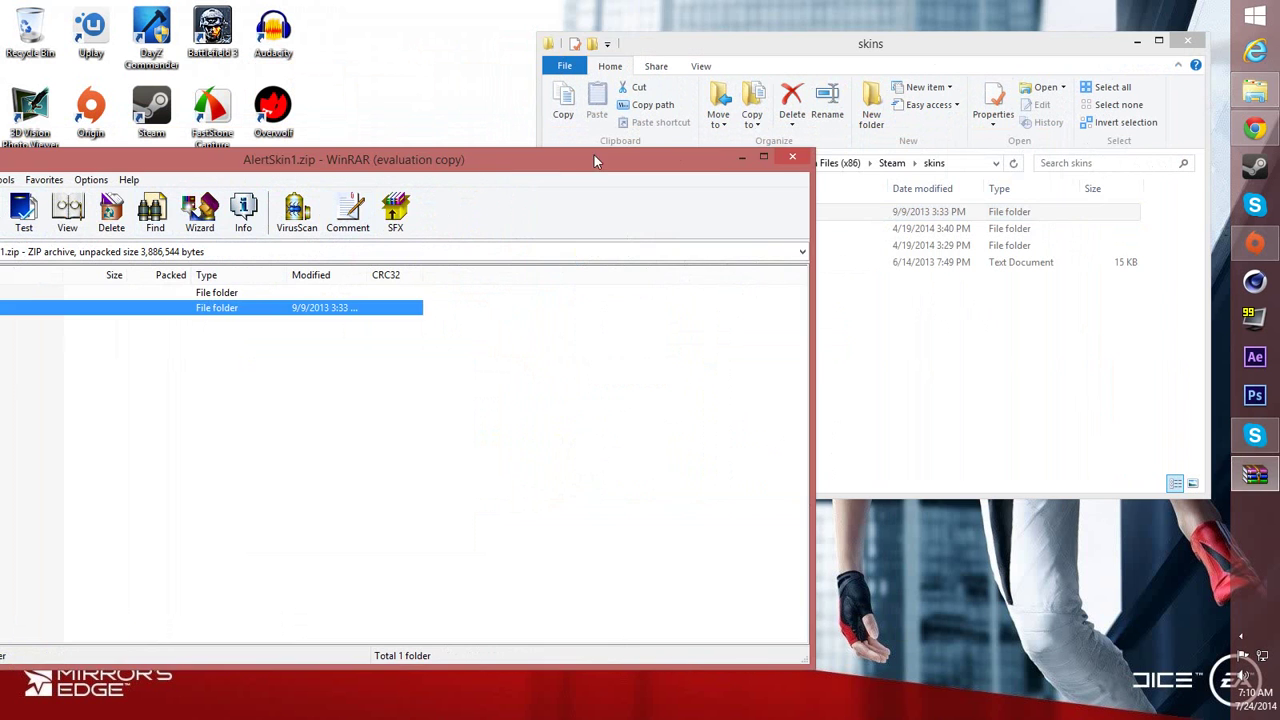
pyautogui.click(736, 160)
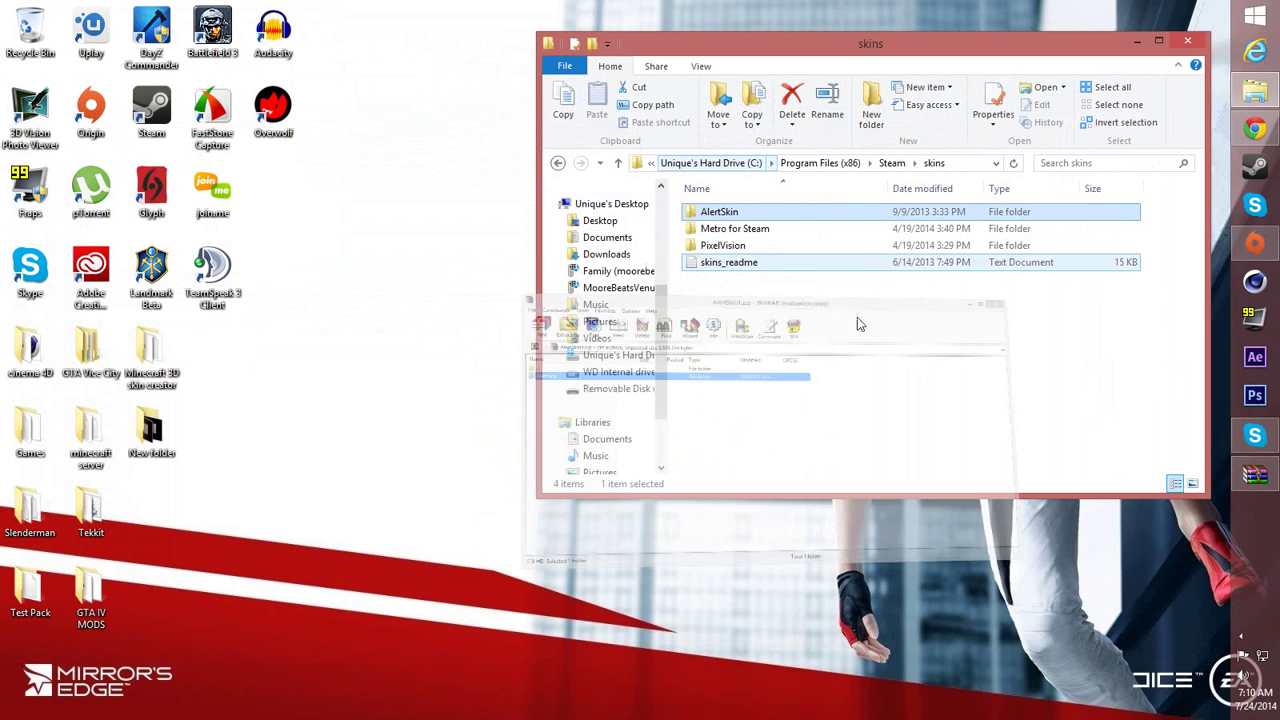
pyautogui.doubleClick(789, 264)
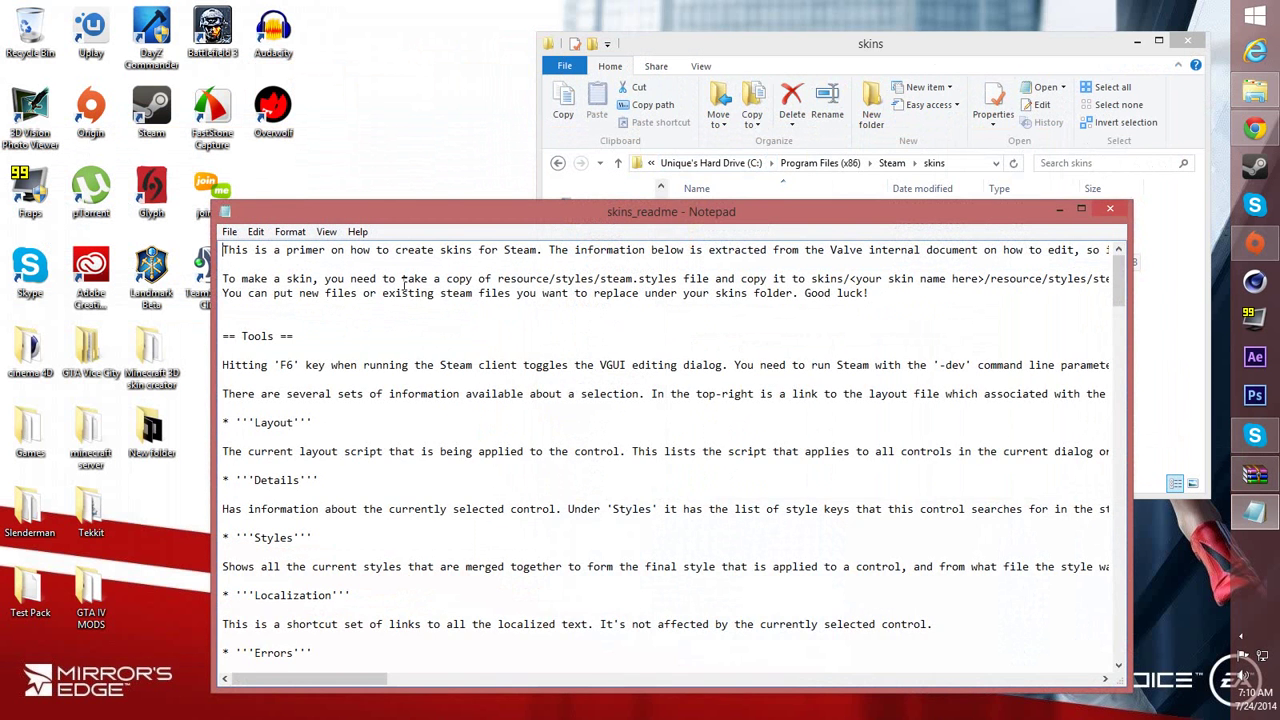
pyautogui.scroll(-20, 404, 286)
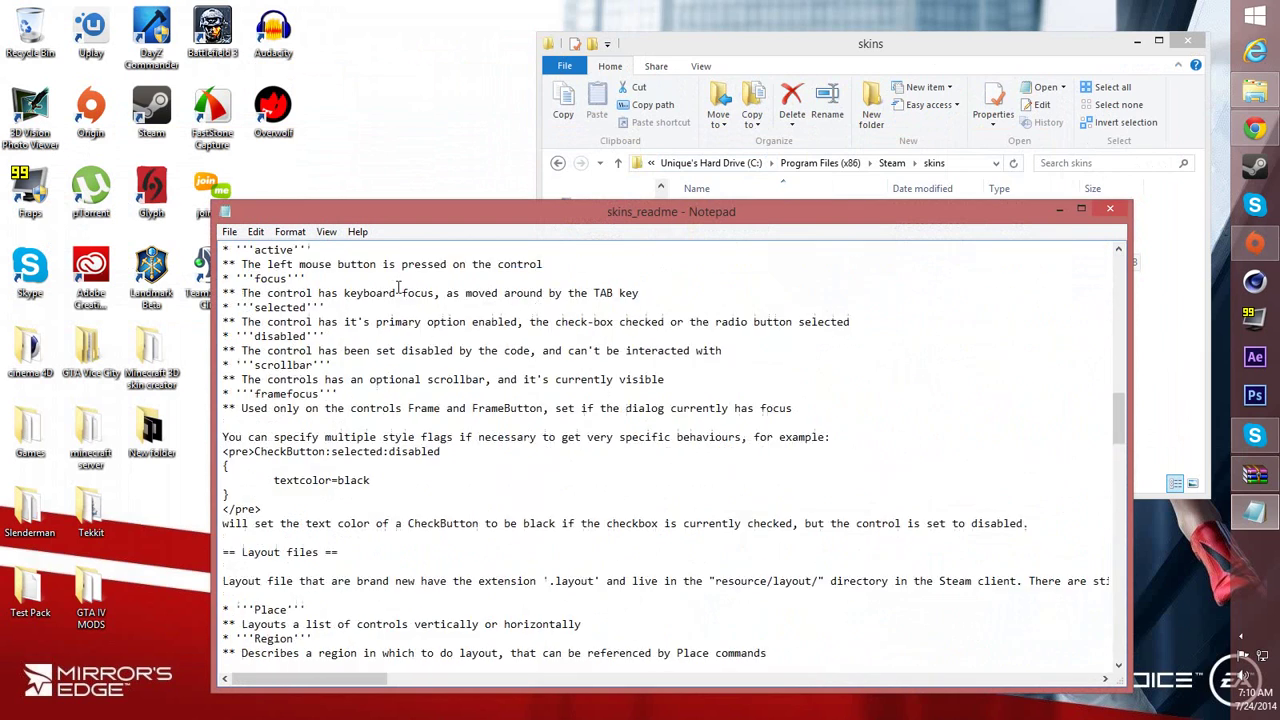
pyautogui.scroll(-20, 399, 288)
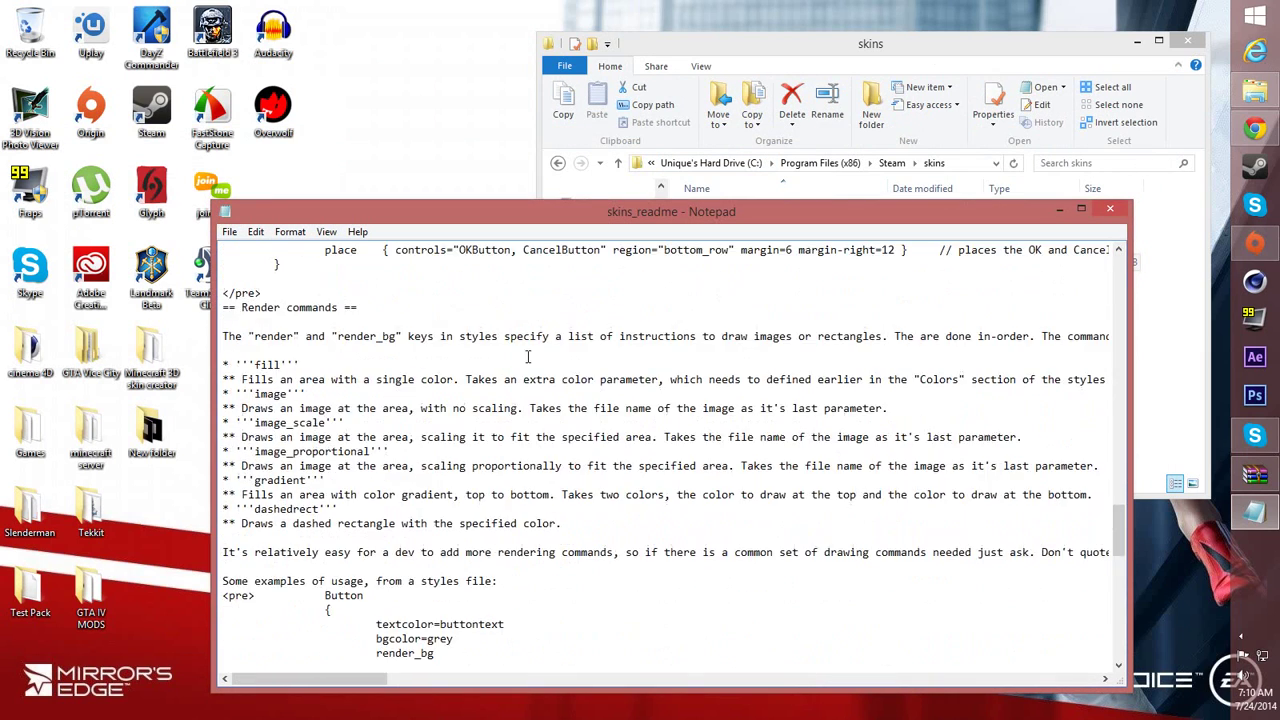
pyautogui.scroll(-15, 529, 356)
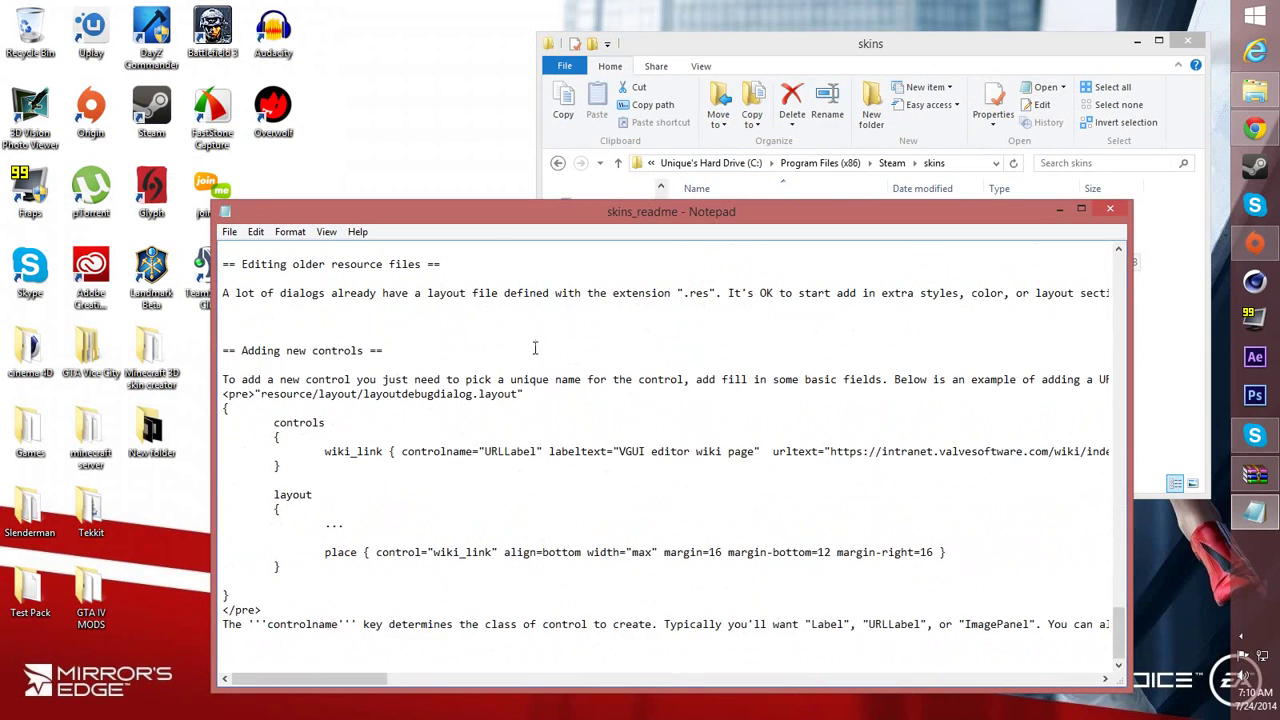
pyautogui.scroll(15, 535, 348)
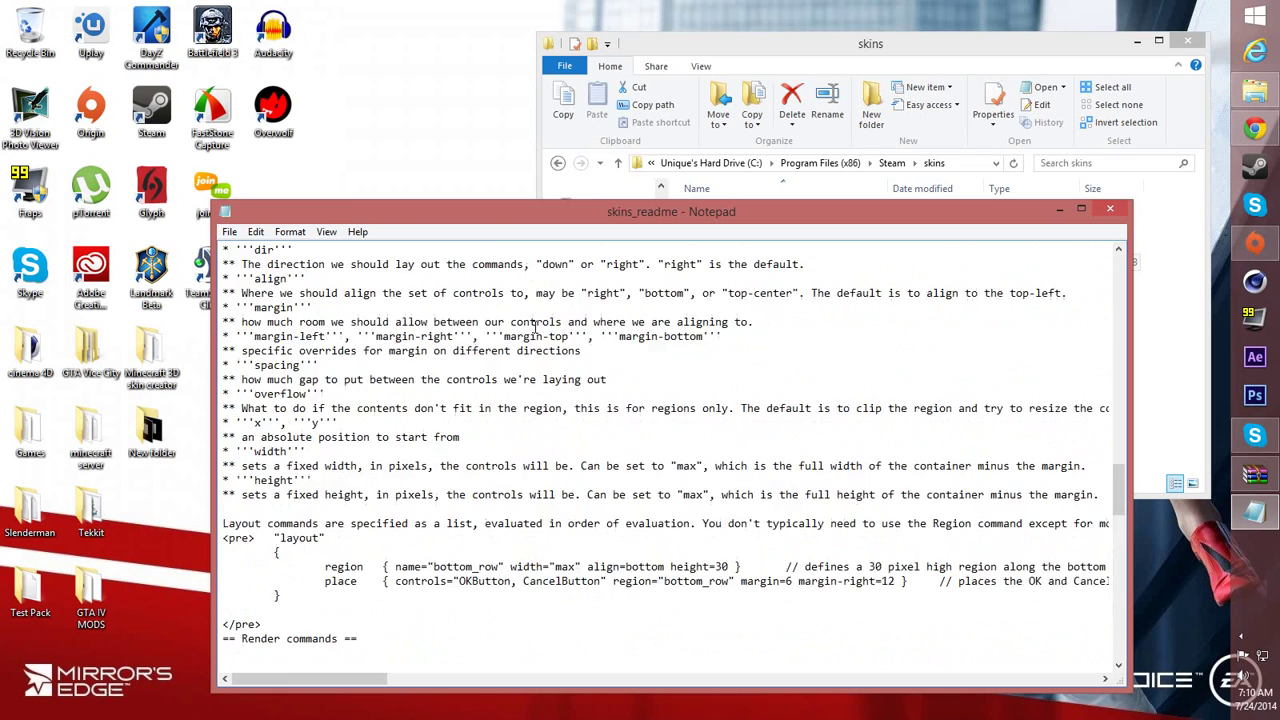
pyautogui.scroll(15, 535, 325)
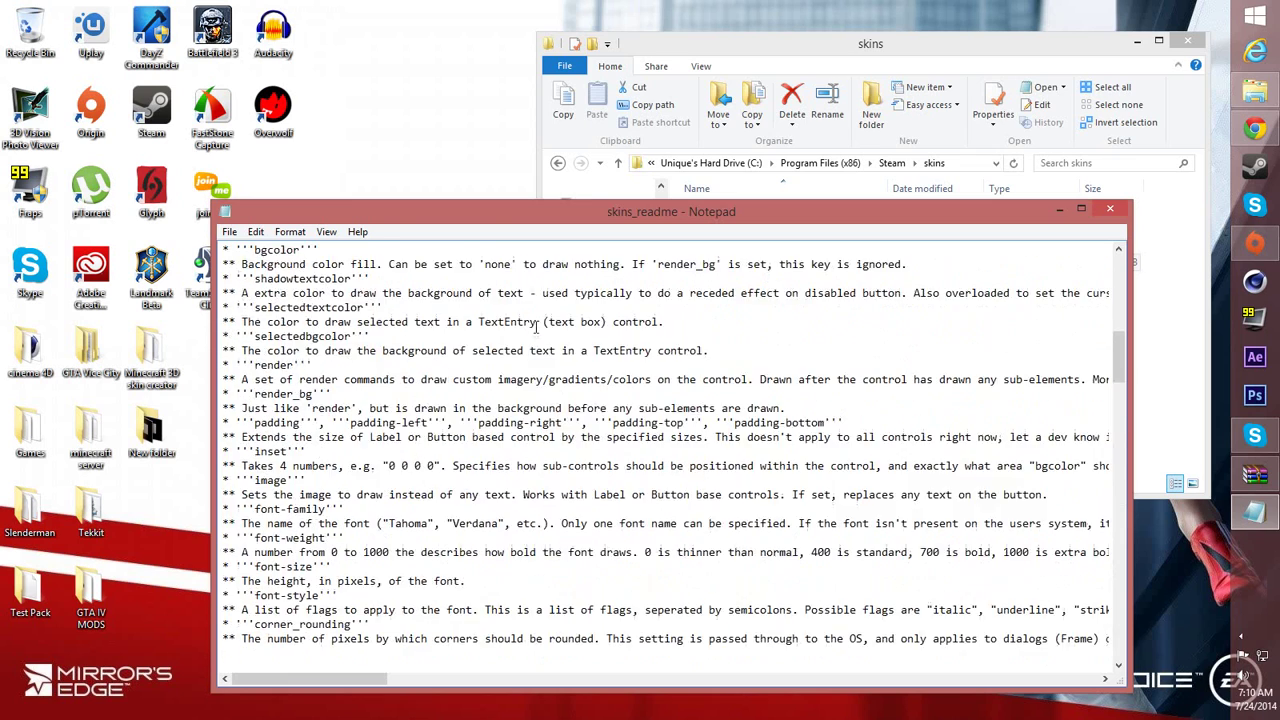
pyautogui.scroll(15, 537, 325)
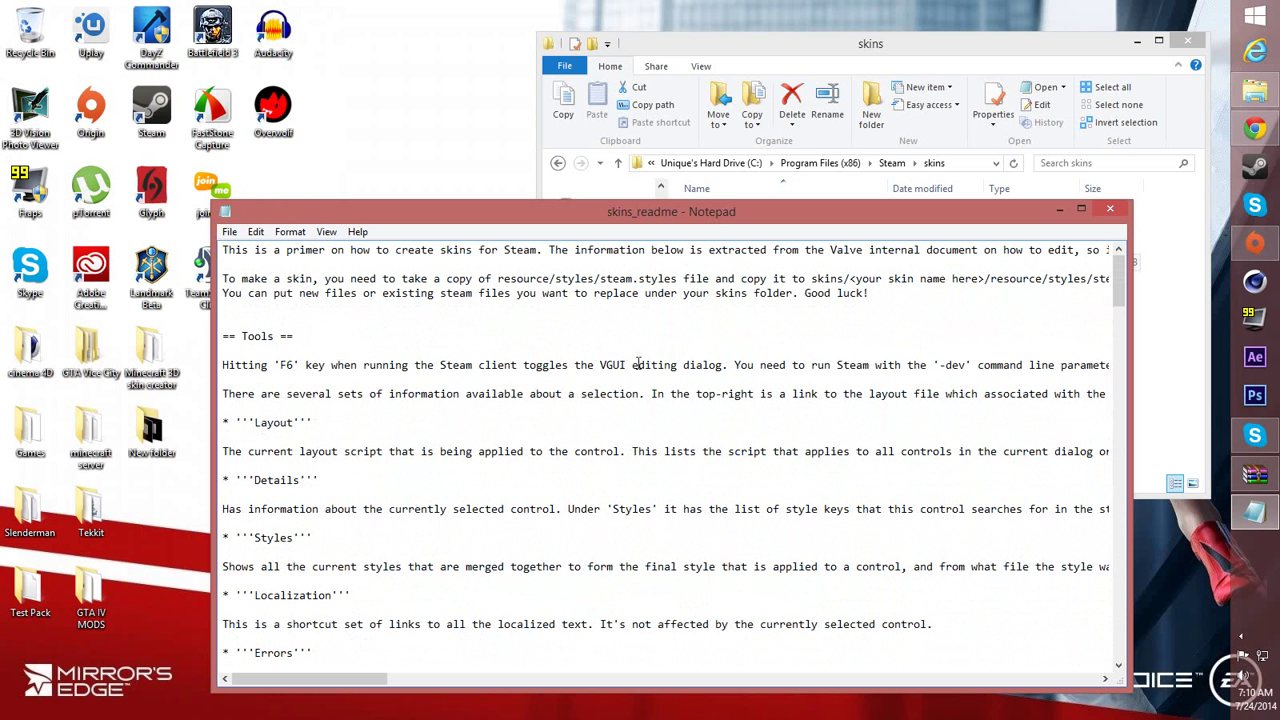
# Step: Close the readme, then choose AlertSkin as Steam's interface skin and confirm with OK
pyautogui.click(1110, 208)
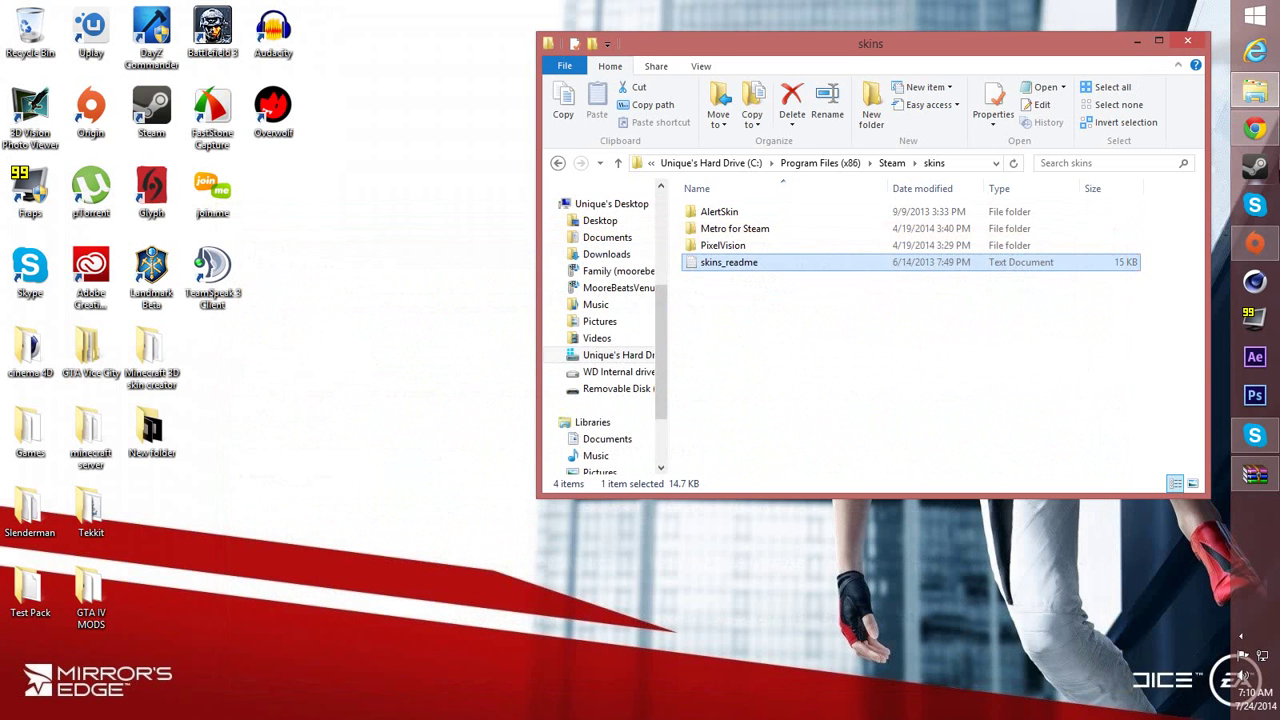
pyautogui.click(1255, 166)
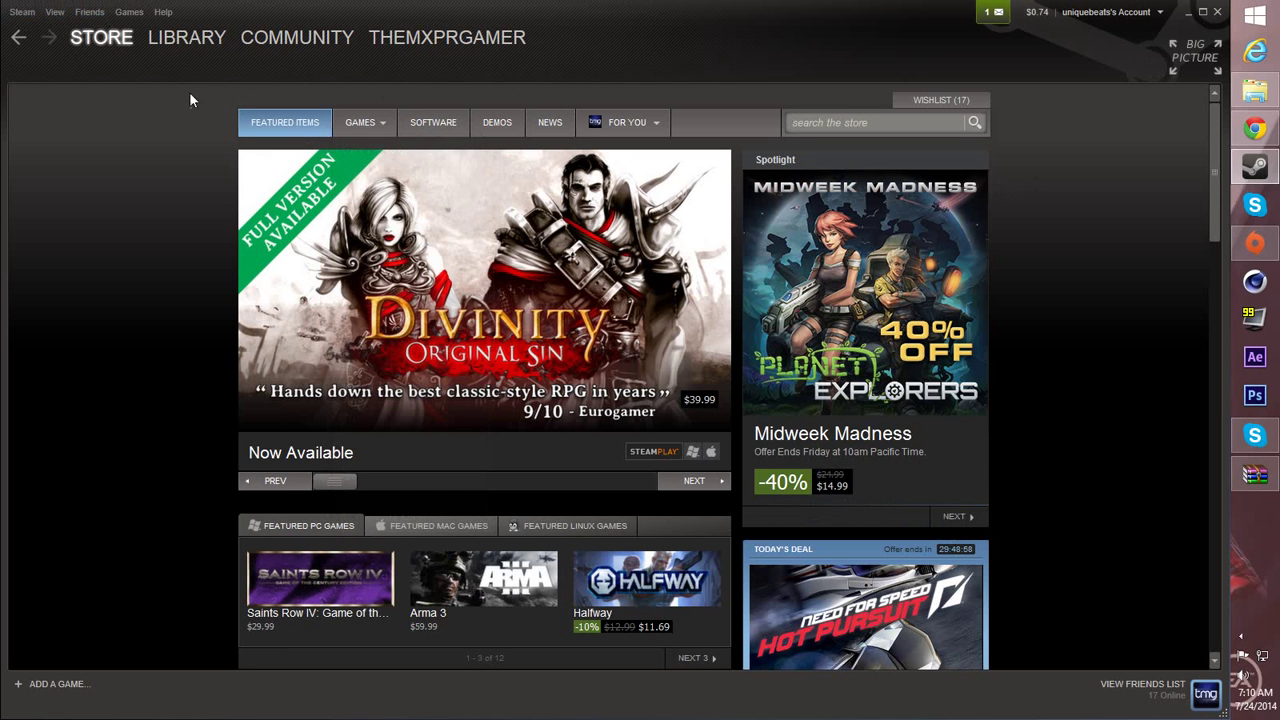
pyautogui.click(22, 11)
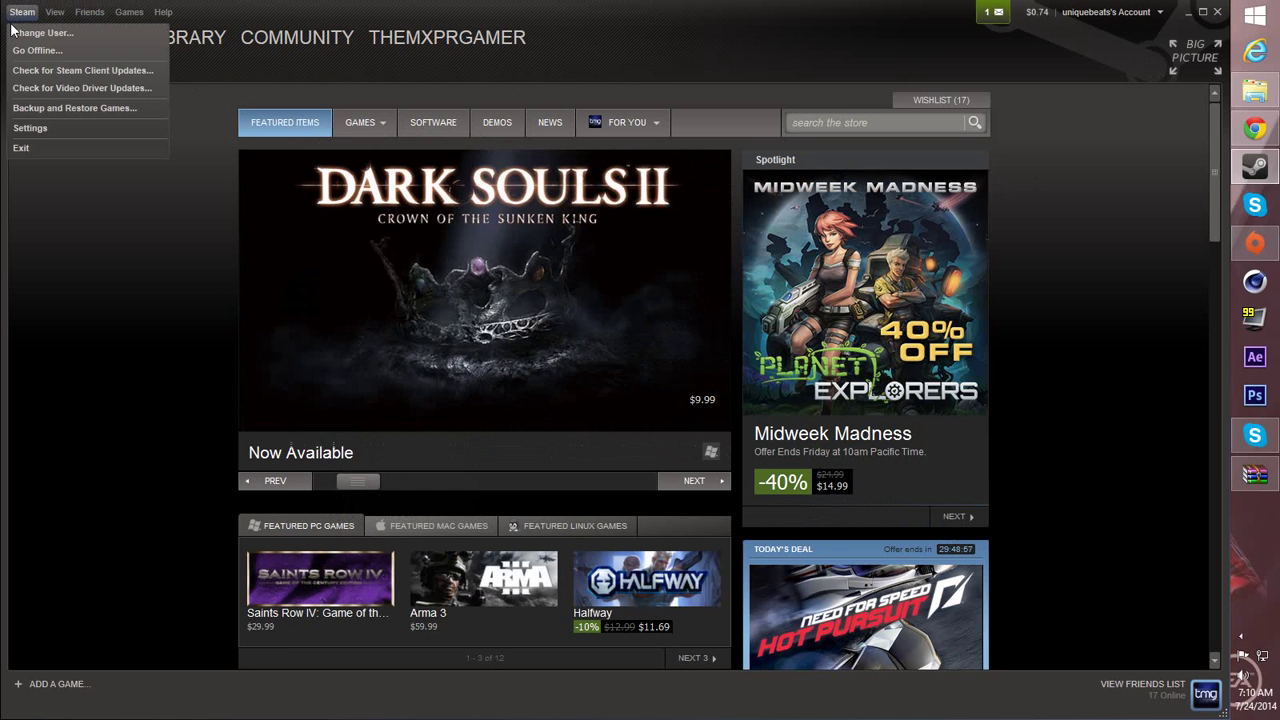
pyautogui.click(40, 129)
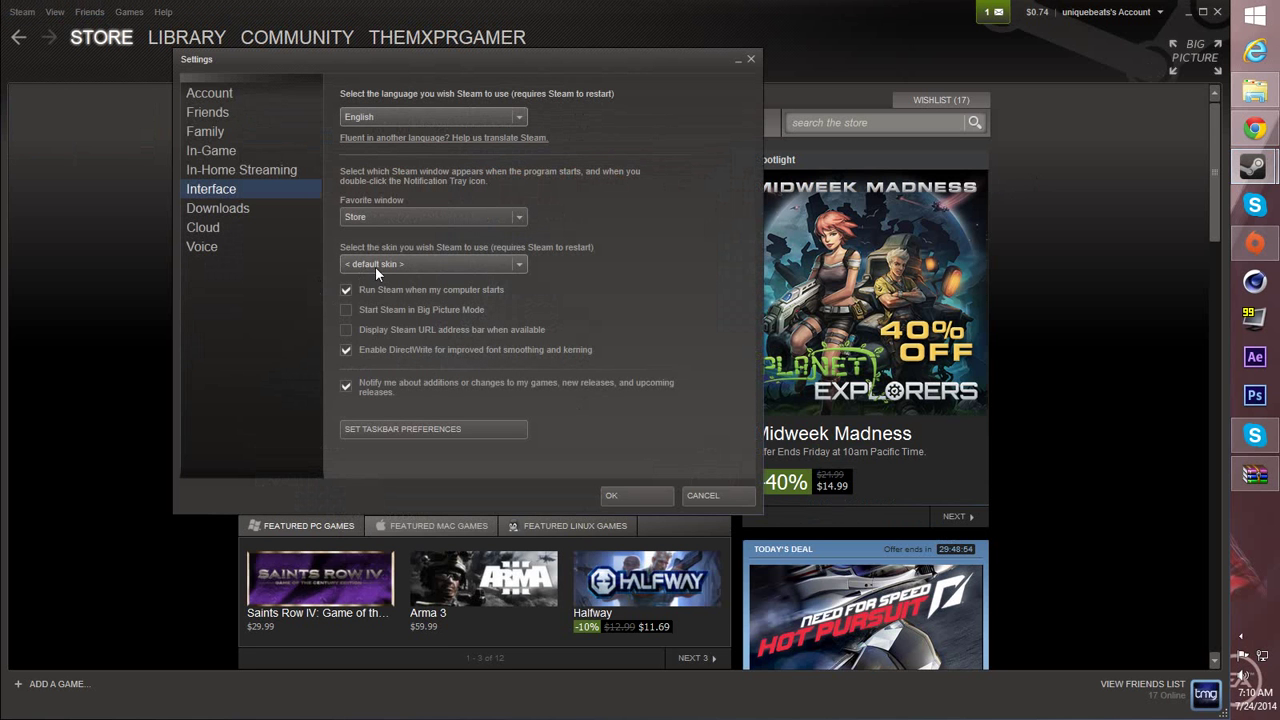
pyautogui.click(375, 266)
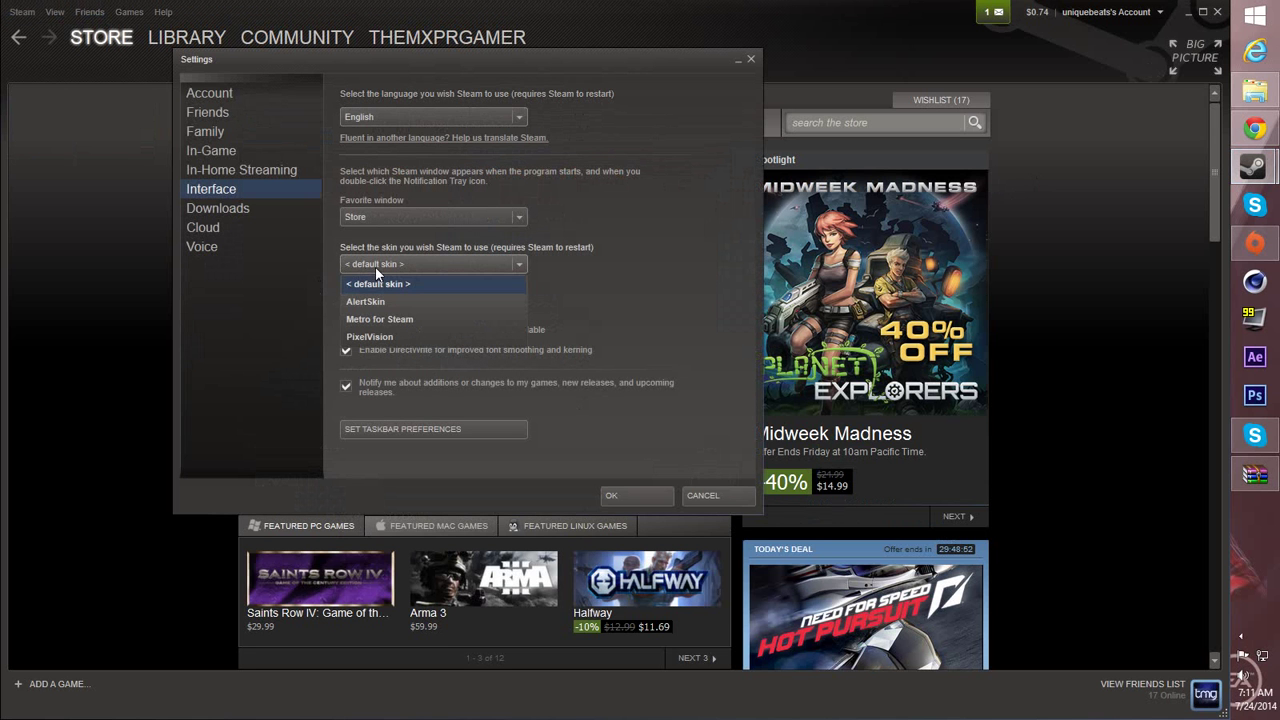
pyautogui.click(421, 302)
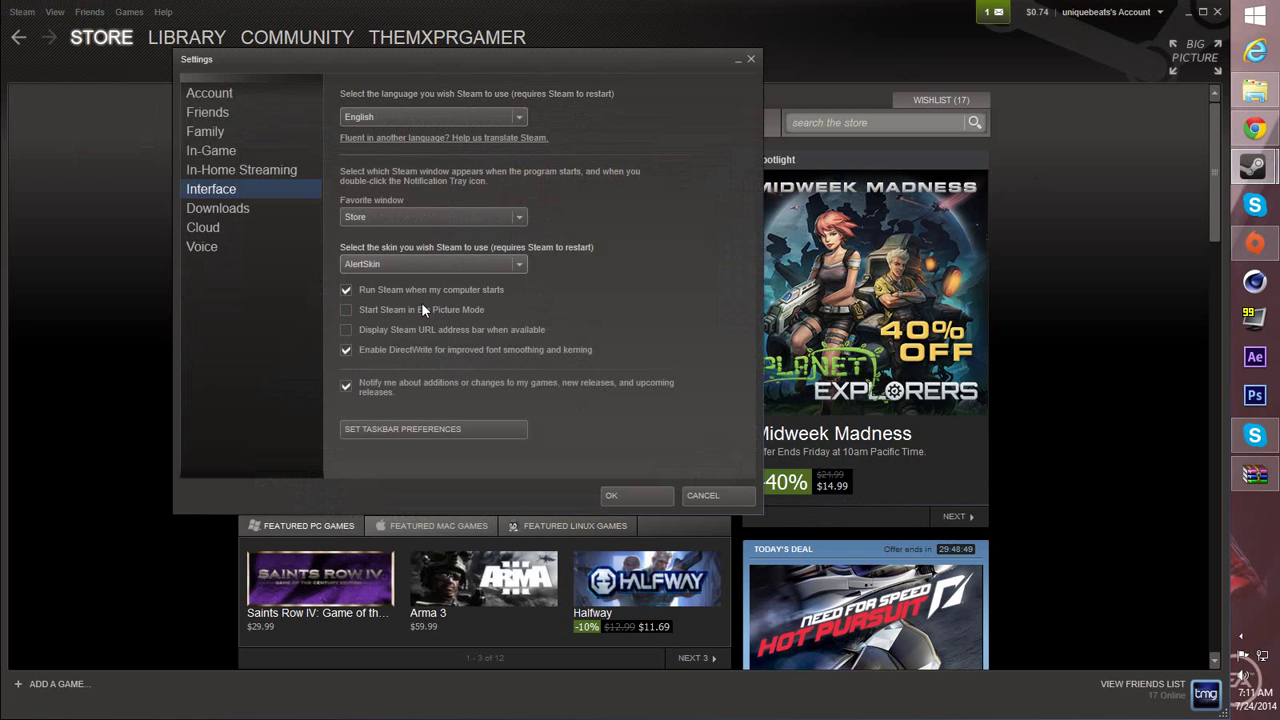
pyautogui.click(629, 495)
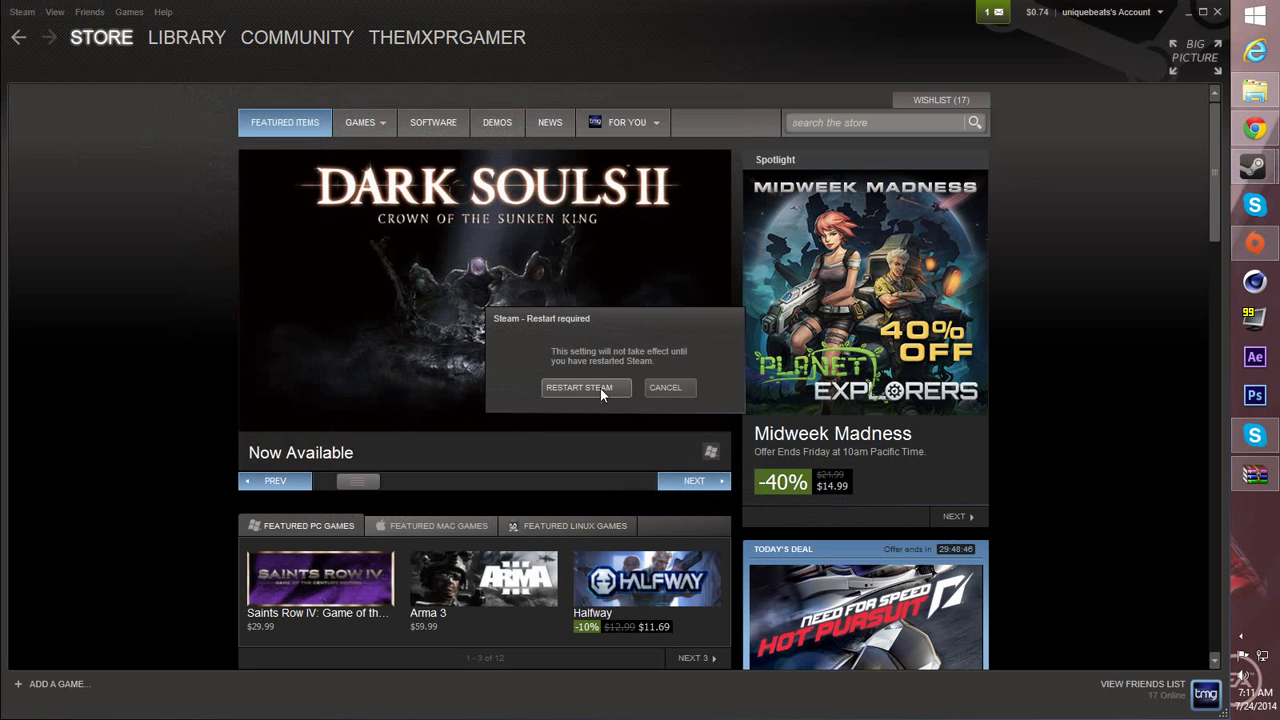
# Step: Restart Steam so it relaunches in the AlertSkin theme, then re-centre the skins folder window
pyautogui.click(601, 392)
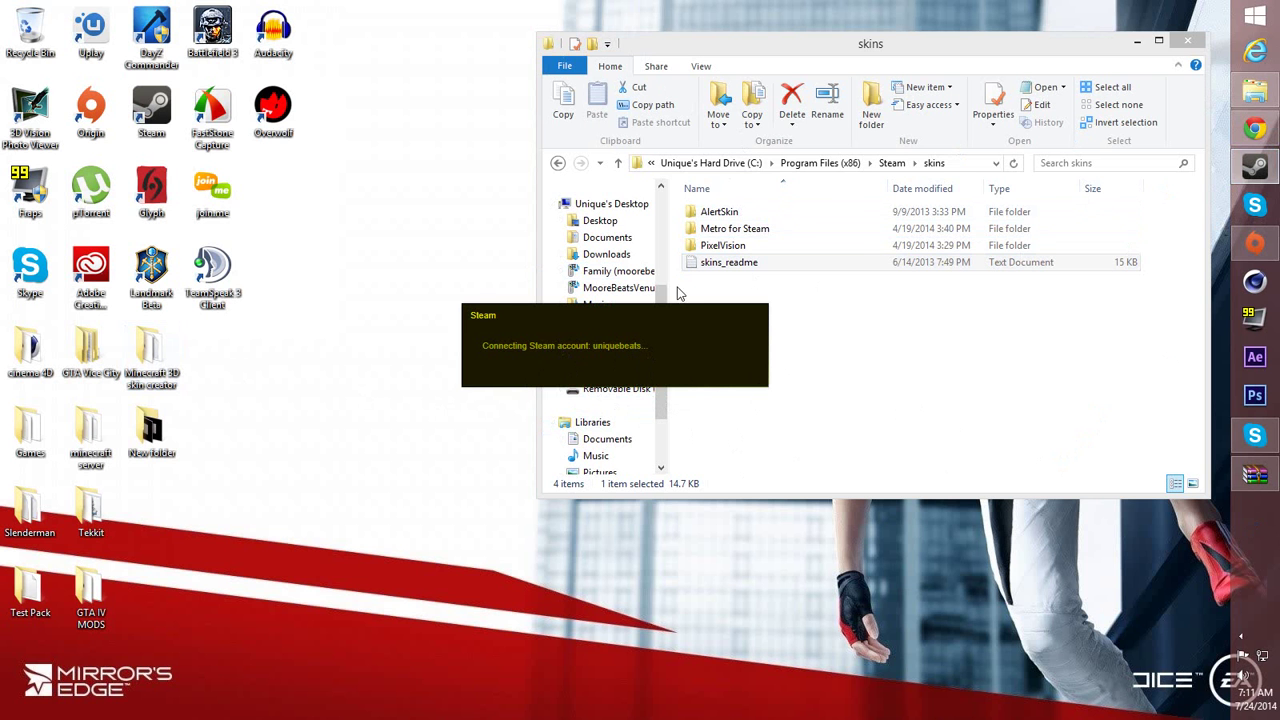
pyautogui.click(823, 317)
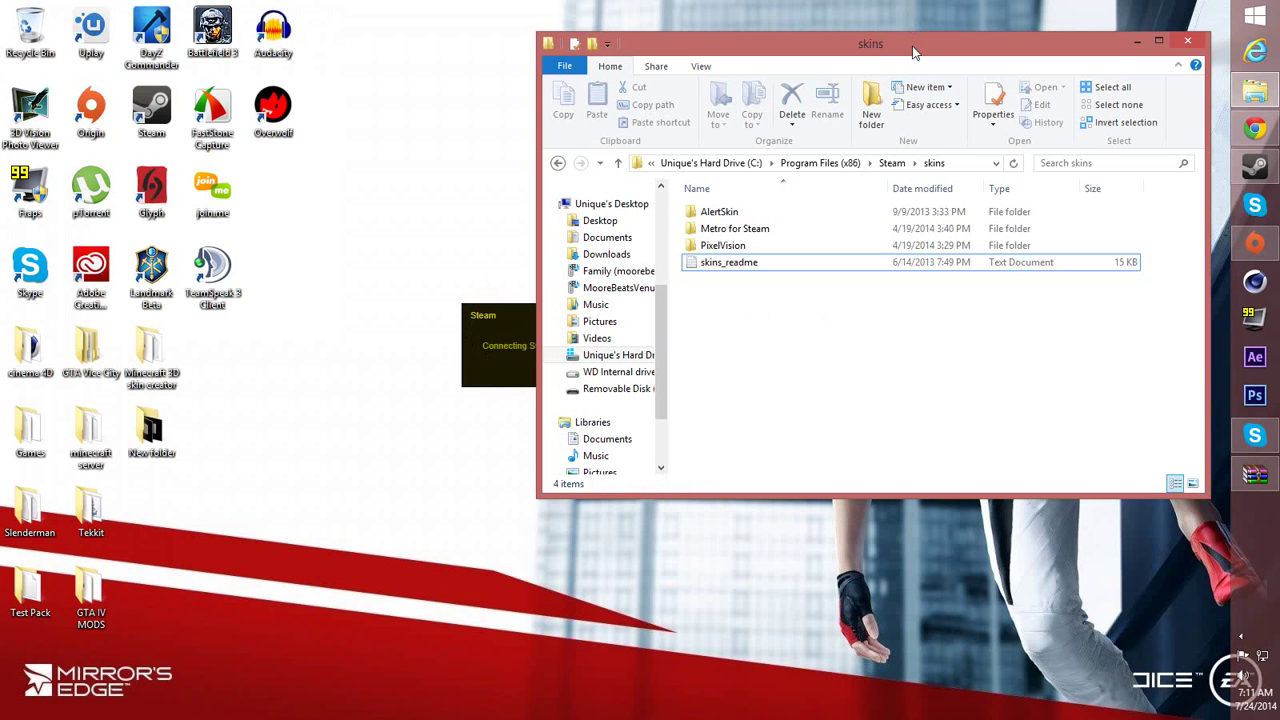
pyautogui.moveTo(910, 55); pyautogui.dragTo(513, 215)
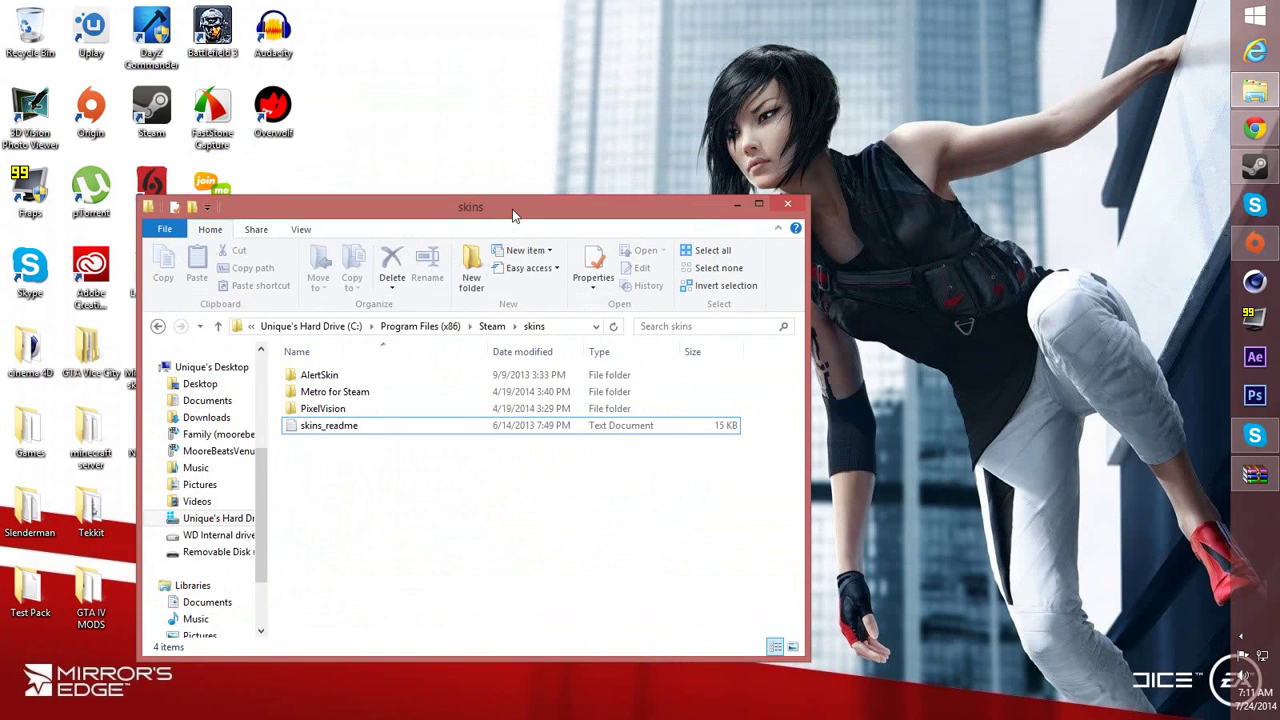
pyautogui.press('Escape')
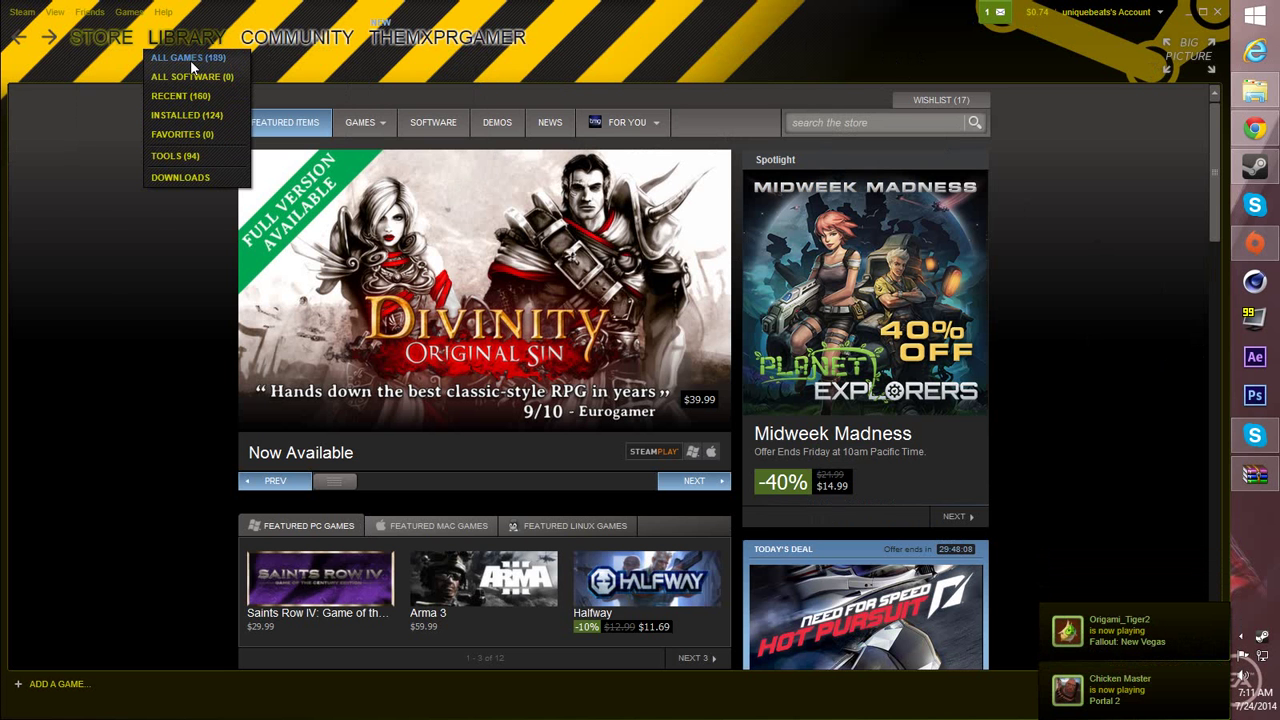
# Step: Pick Metro for Steam in the Interface skin dropdown, confirm, and restart the client
pyautogui.click(190, 58)
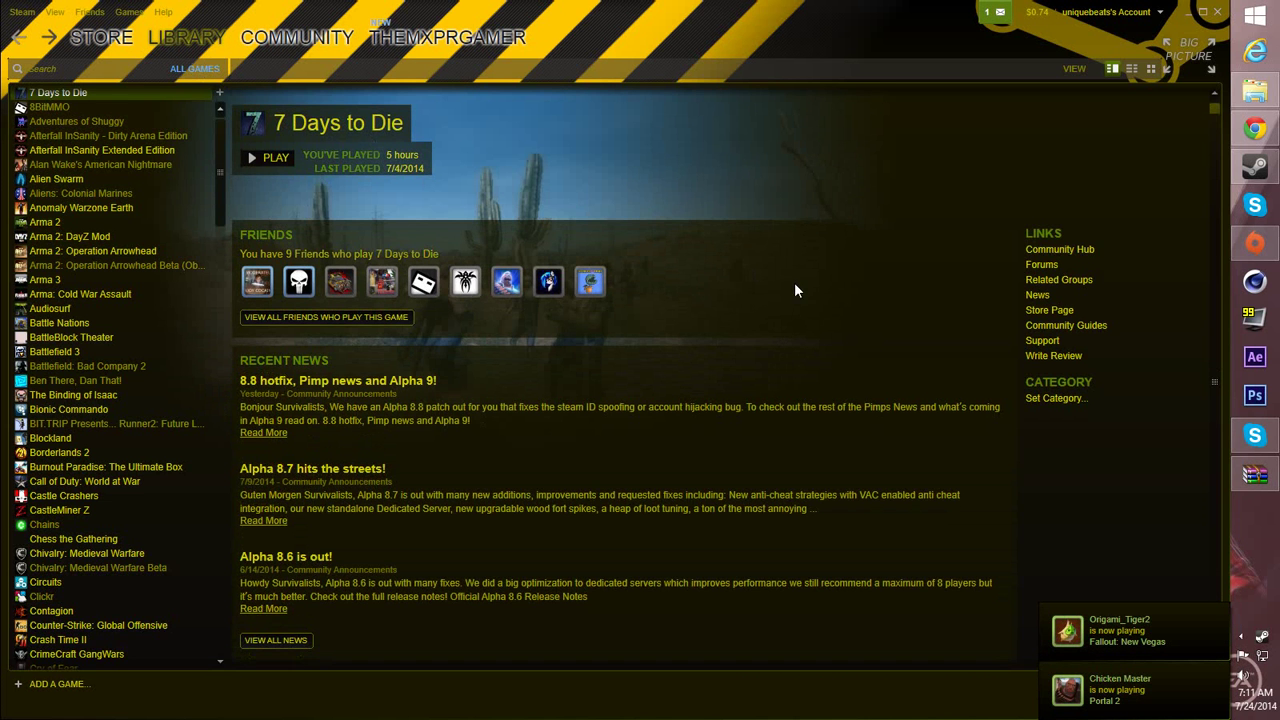
pyautogui.click(28, 14)
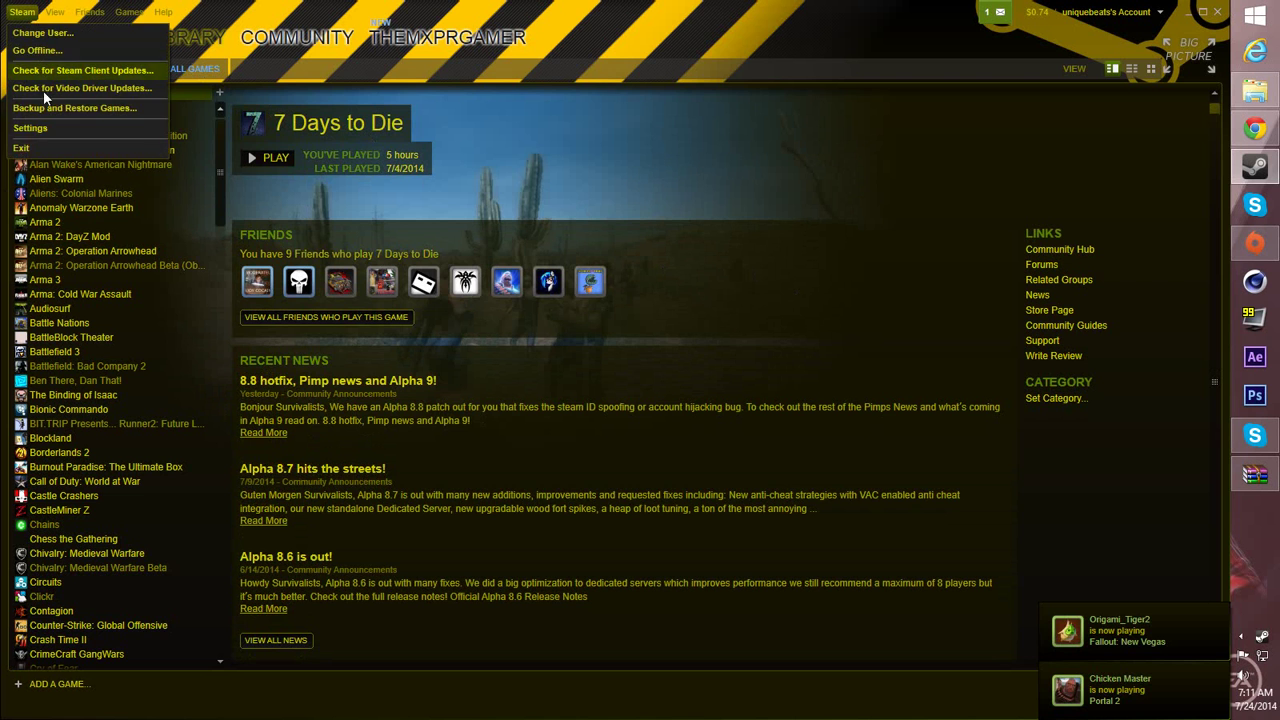
pyautogui.click(42, 125)
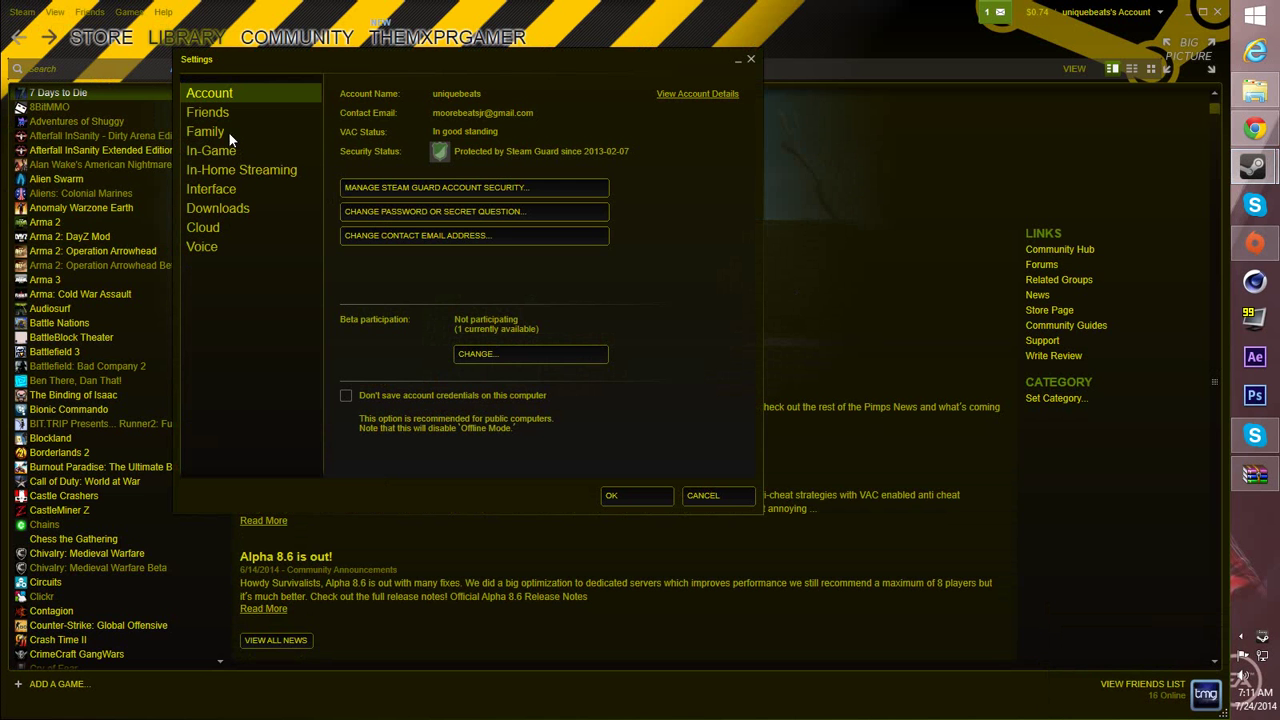
pyautogui.click(218, 182)
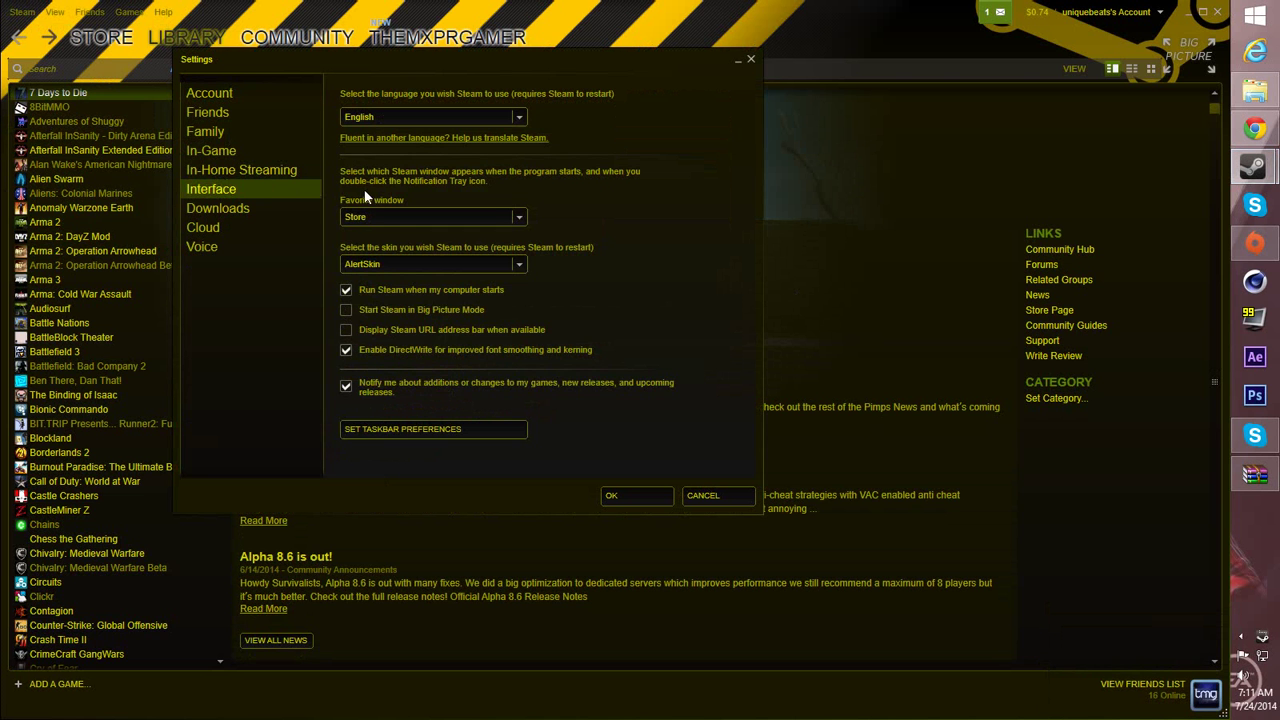
pyautogui.click(258, 168)
pyautogui.click(236, 189)
pyautogui.click(428, 264)
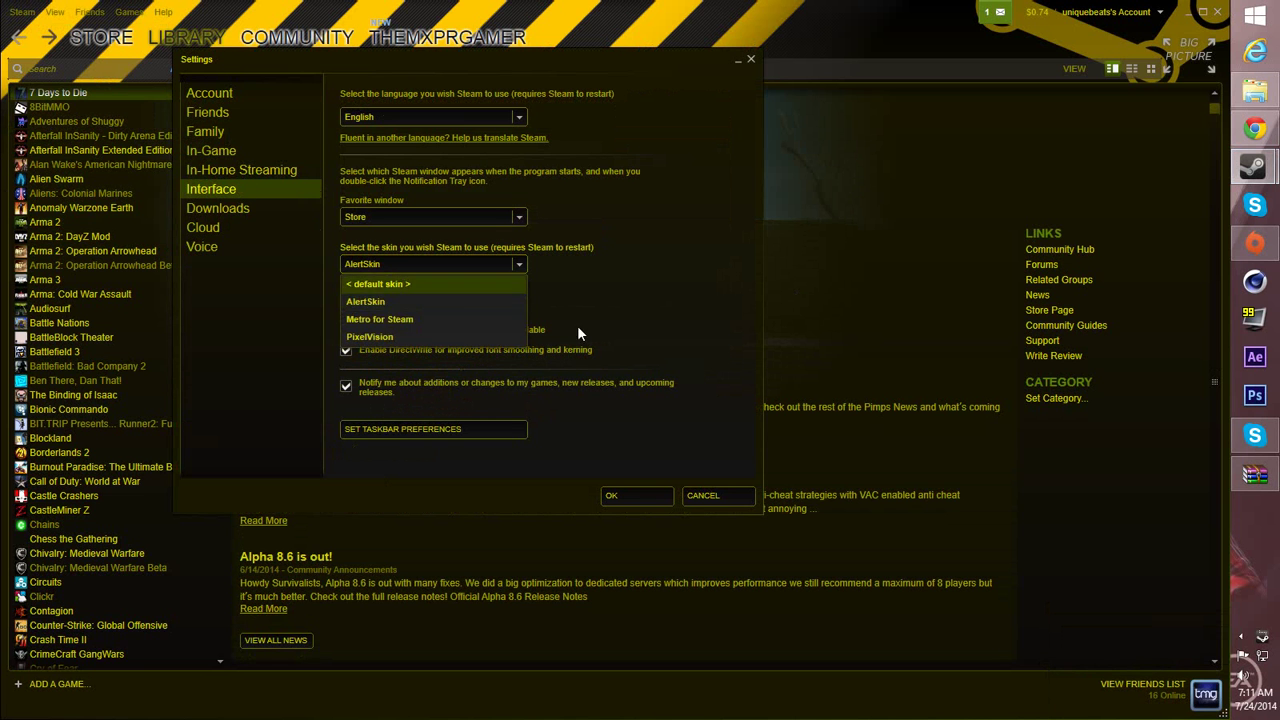
pyautogui.click(421, 318)
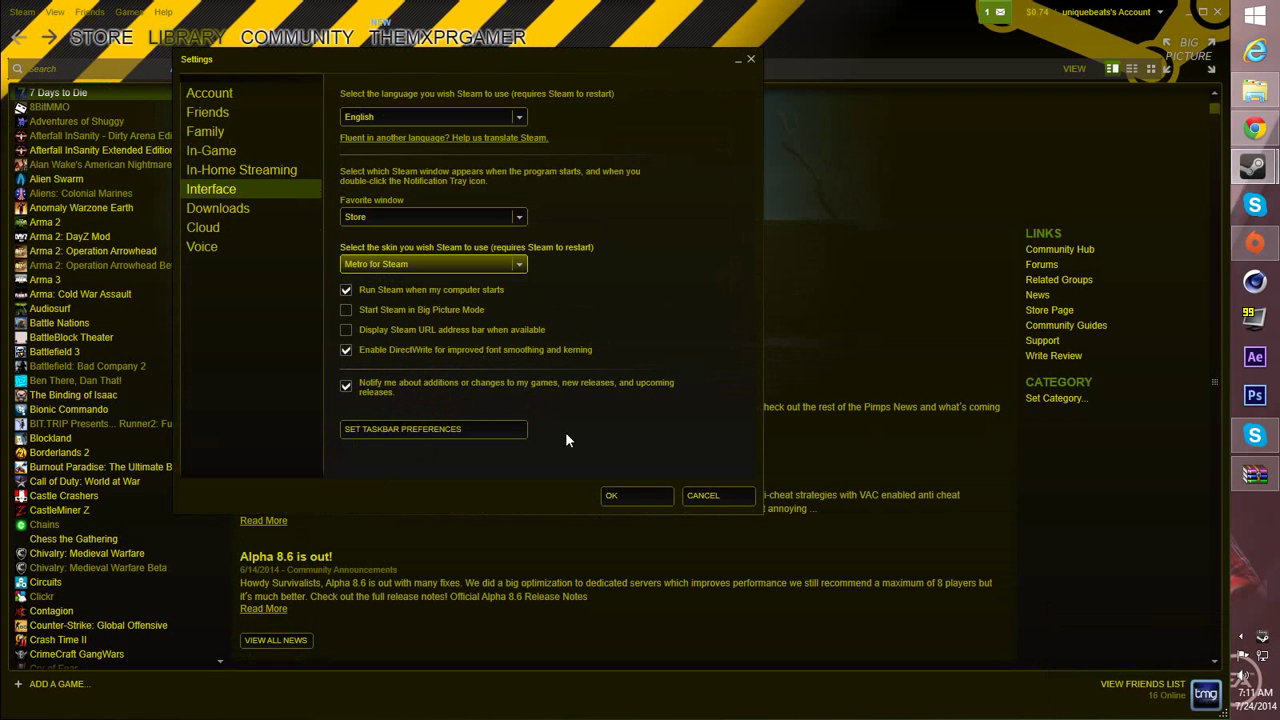
pyautogui.click(653, 495)
pyautogui.click(536, 382)
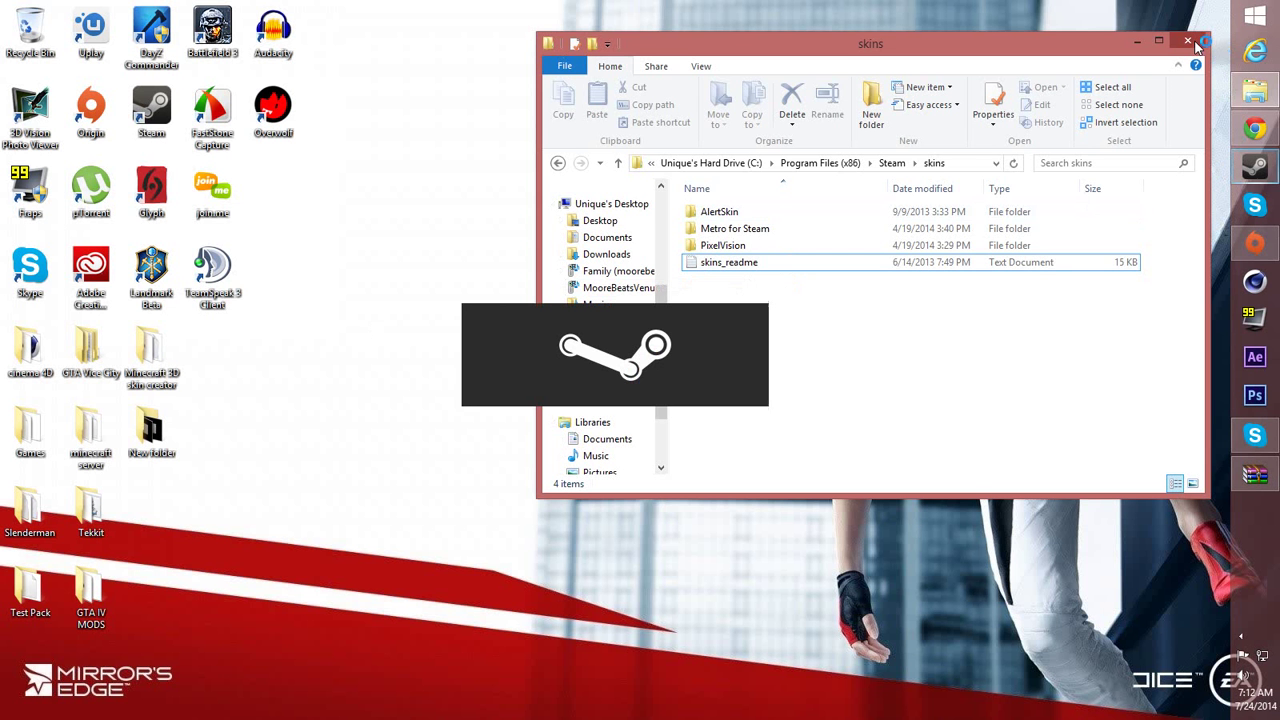
# Step: Close the skins folder window so Steam relaunches on the Store page in the Metro skin
pyautogui.click(1188, 42)
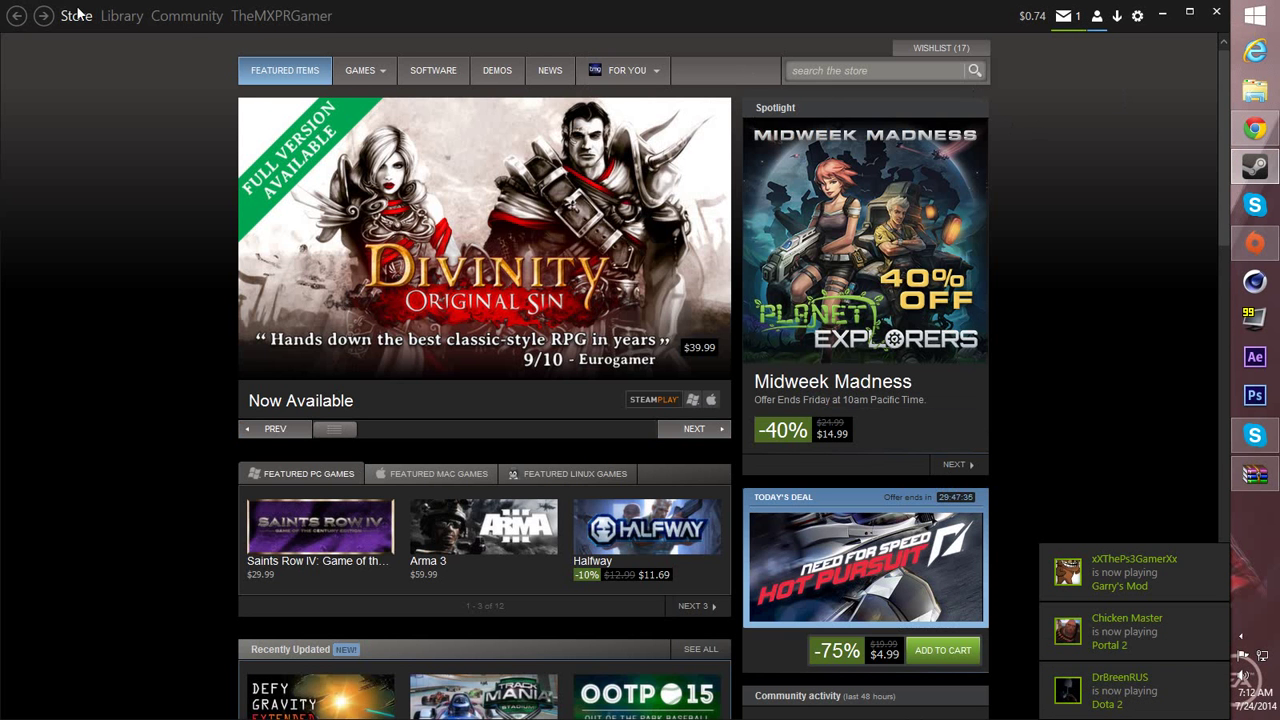
# Step: Go to the Library and browse the games list to the 7 Days to Die page
pyautogui.click(121, 20)
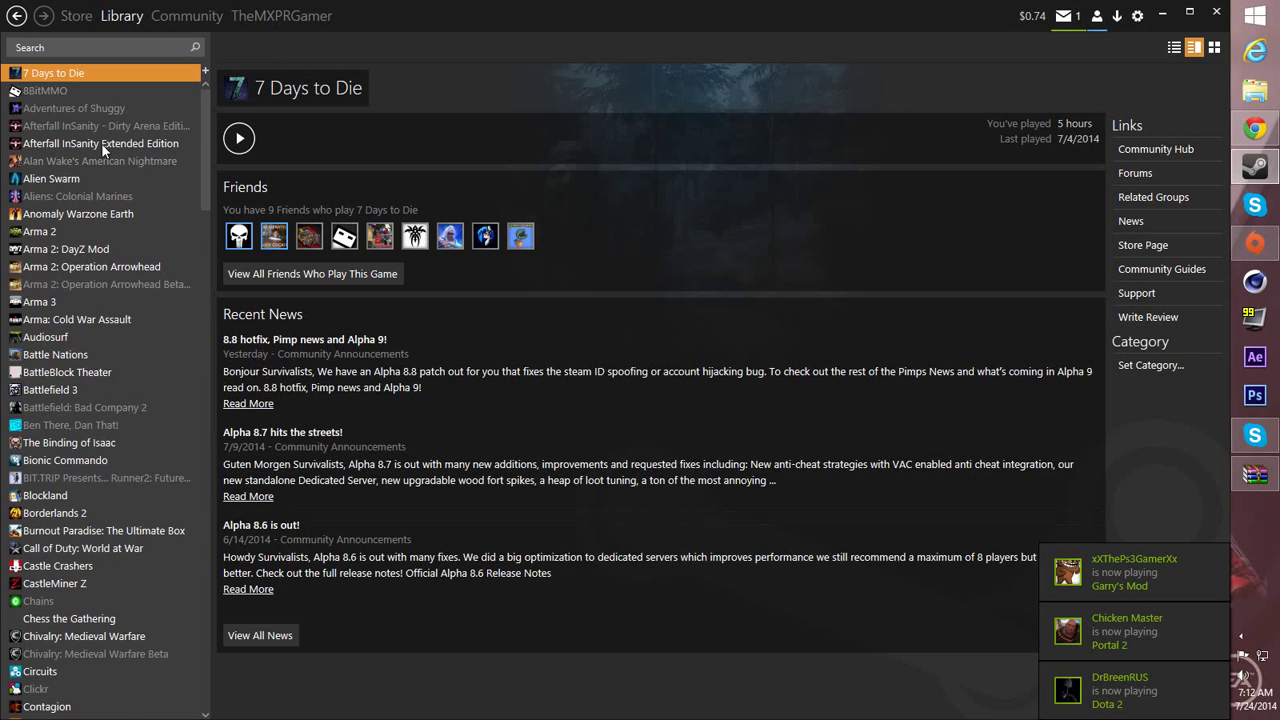
pyautogui.scroll(-20, 101, 143)
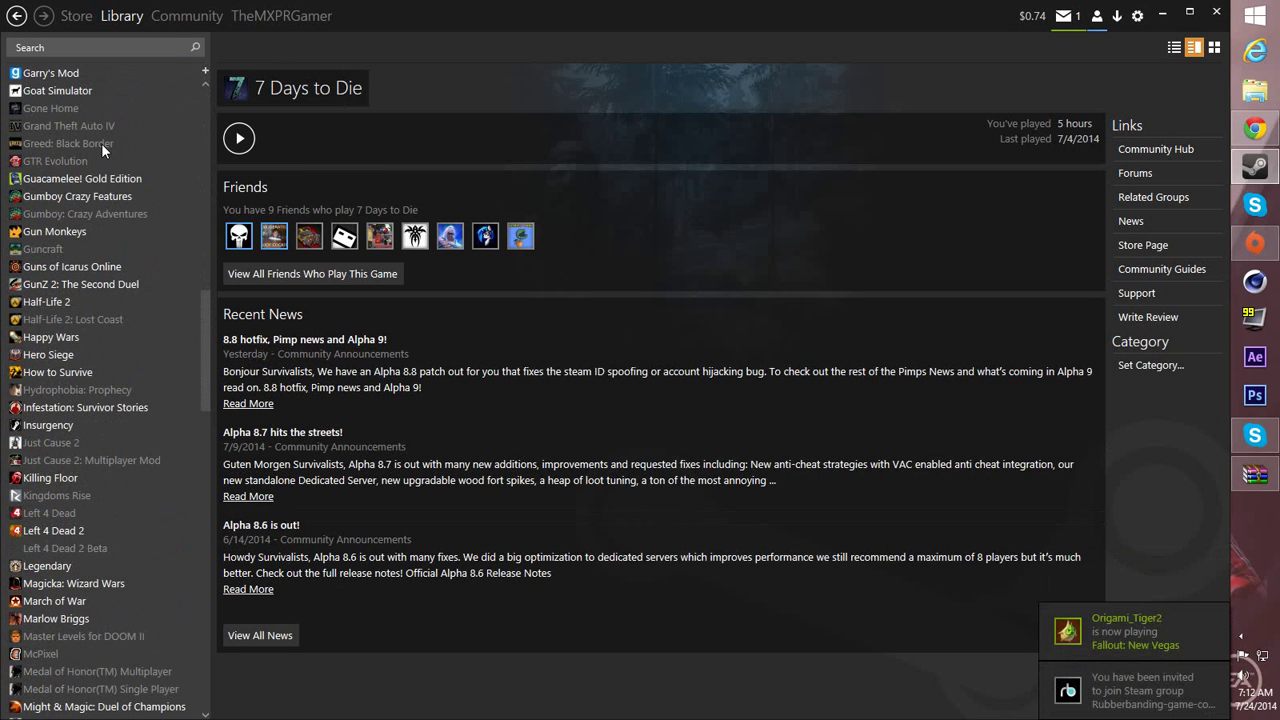
pyautogui.scroll(20, 101, 143)
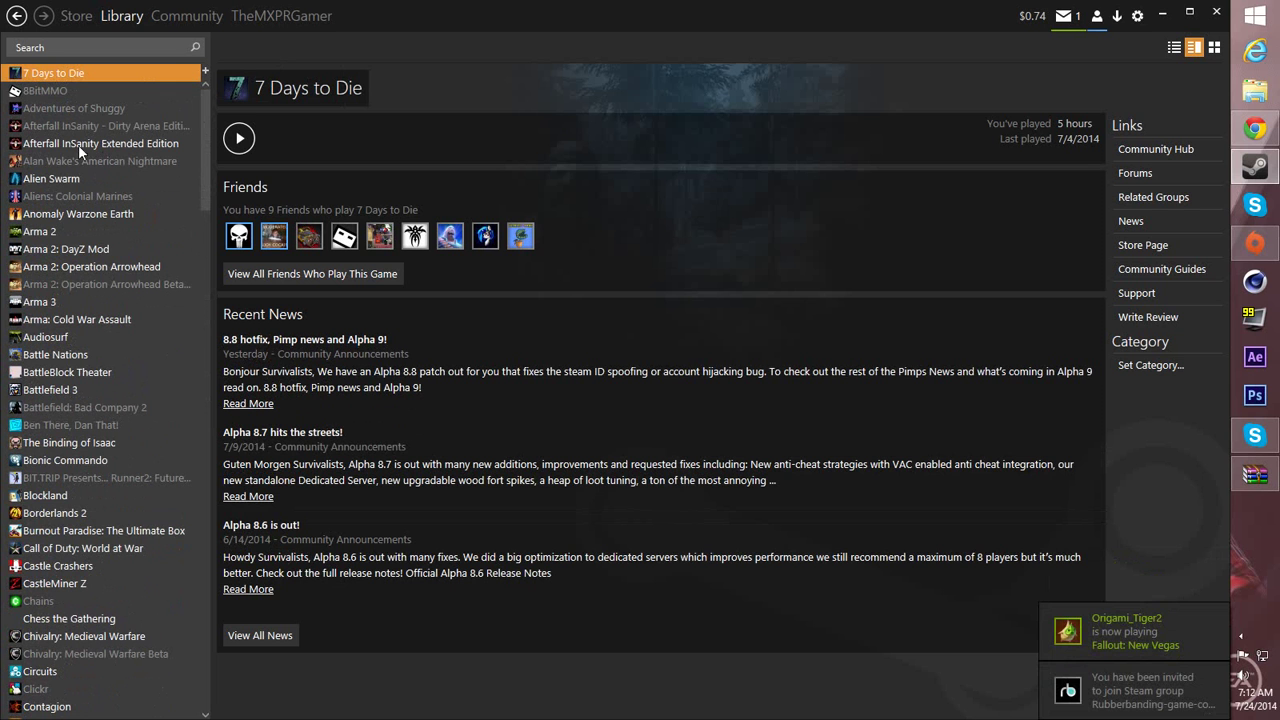
# Step: Look through the Friends list in the Metro skin, then close it
pyautogui.click(1096, 16)
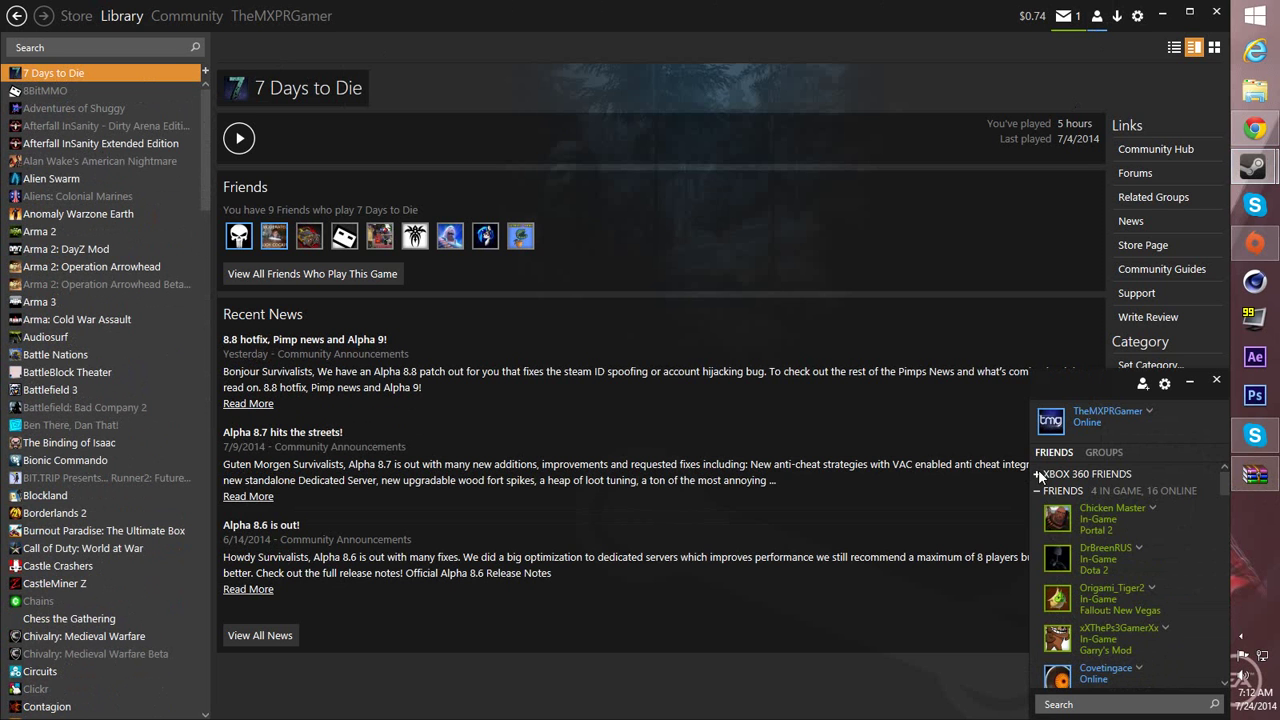
pyautogui.scroll(-5, 1109, 532)
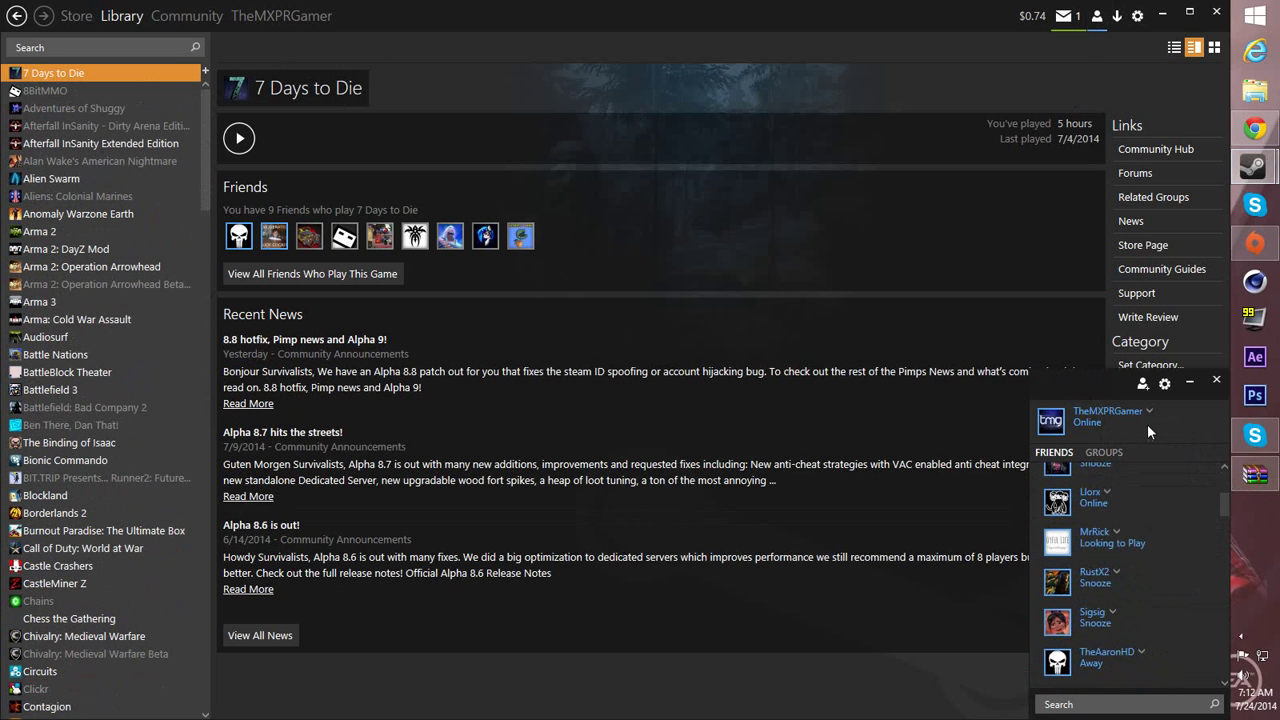
pyautogui.click(1224, 384)
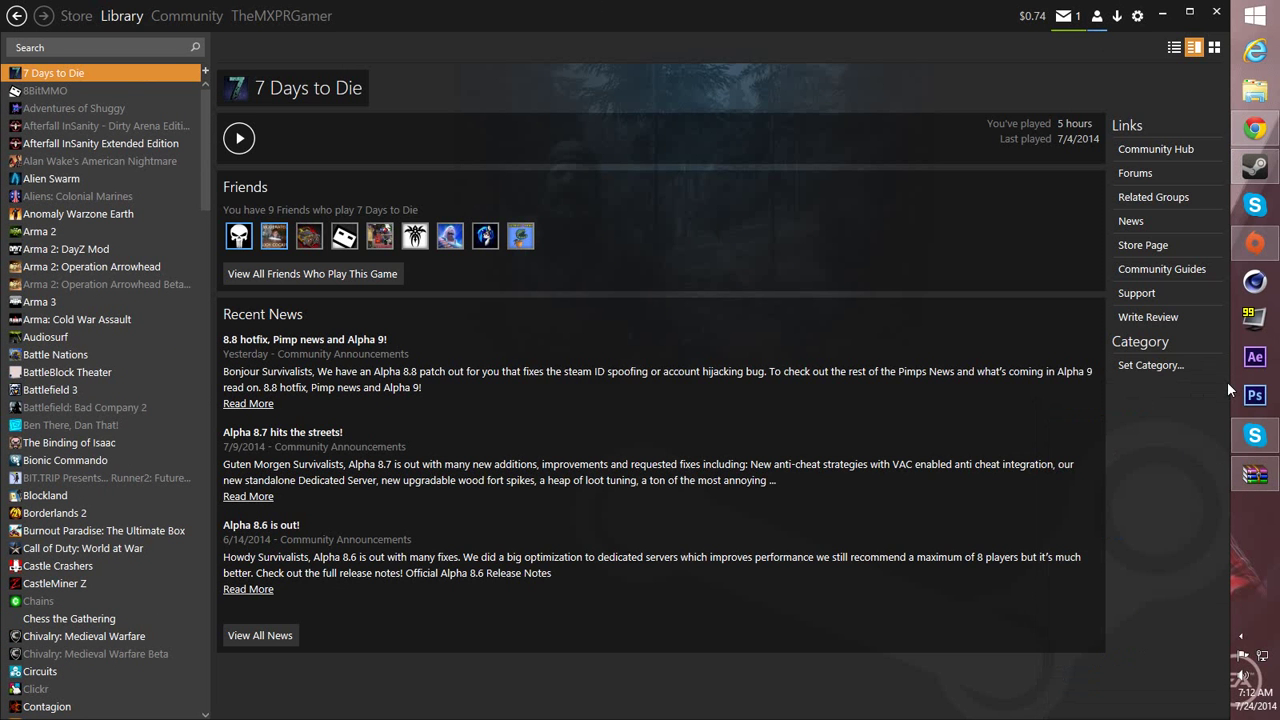